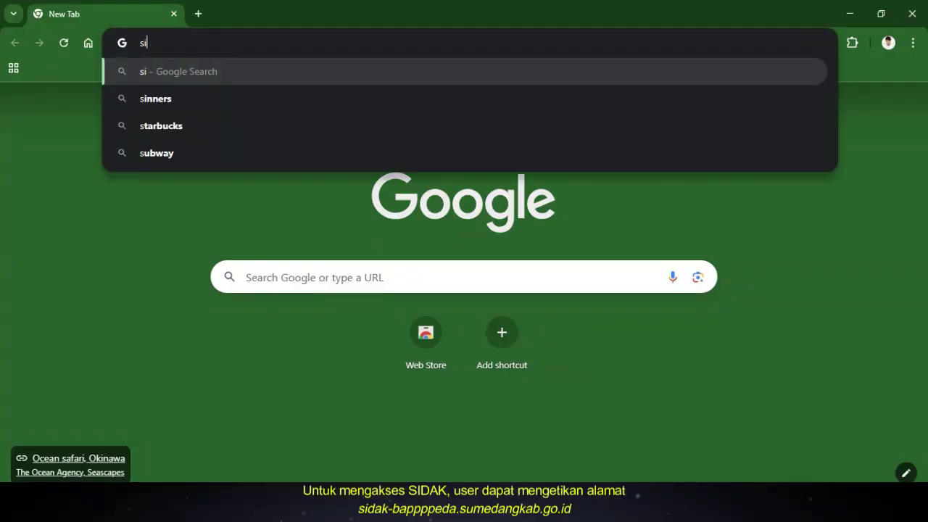
Enter sidak-bappppeda.sumedangkab into Chrome's address bar, correcting a mistyped letter
text(dal)
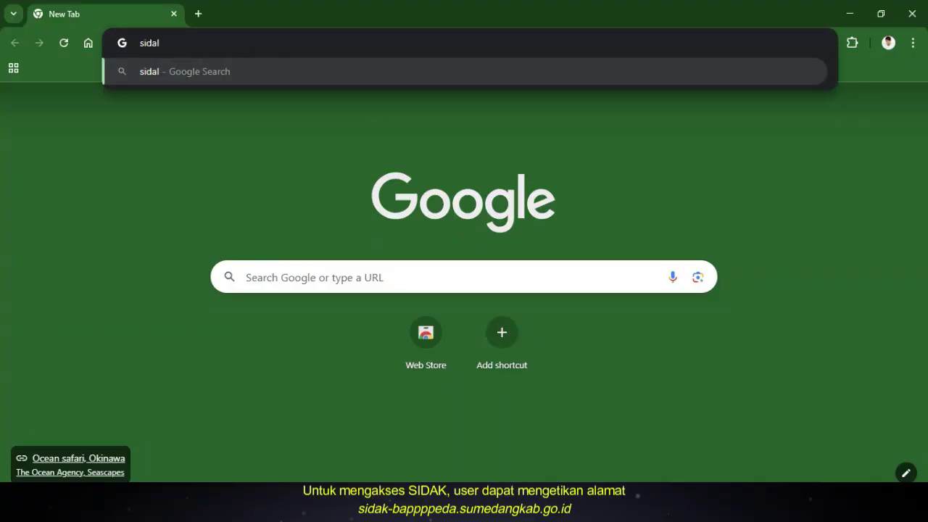
key(BackSpace)
text(k-bappppe)
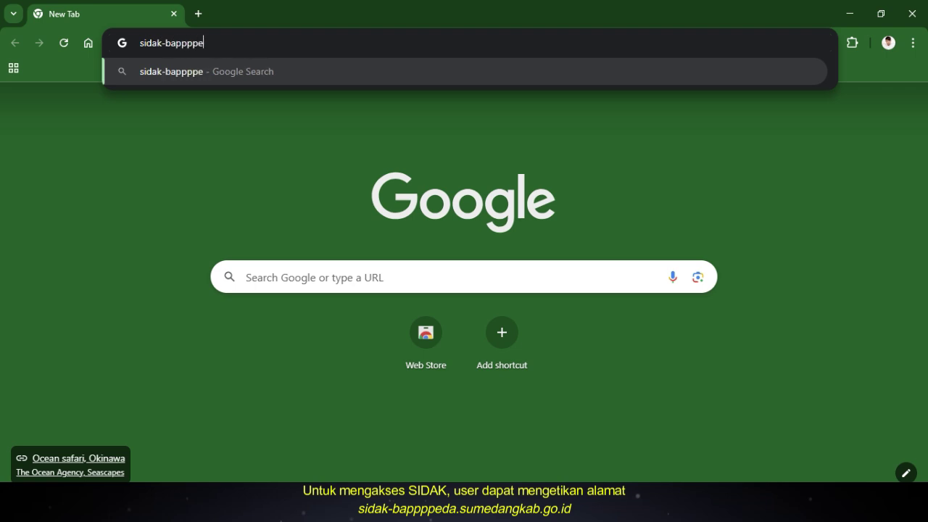
text(da.sumedangka)
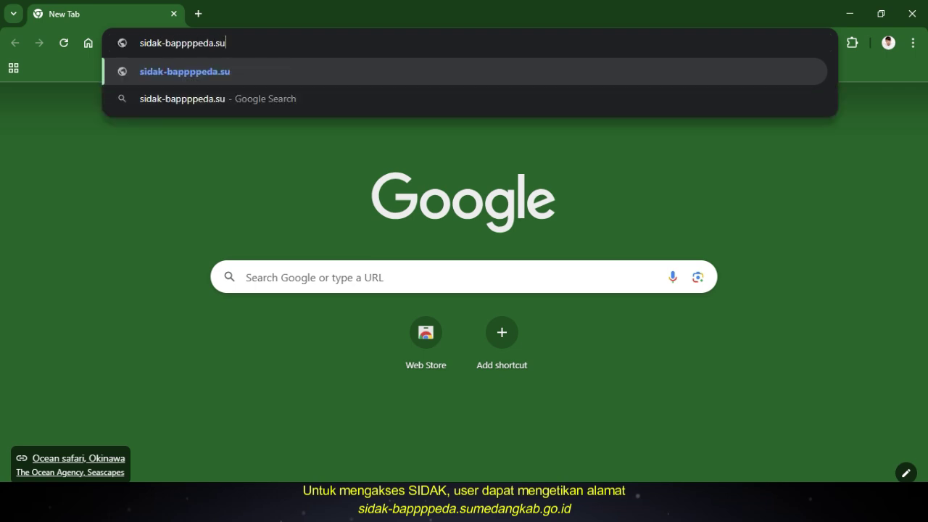
text(b.go.id)
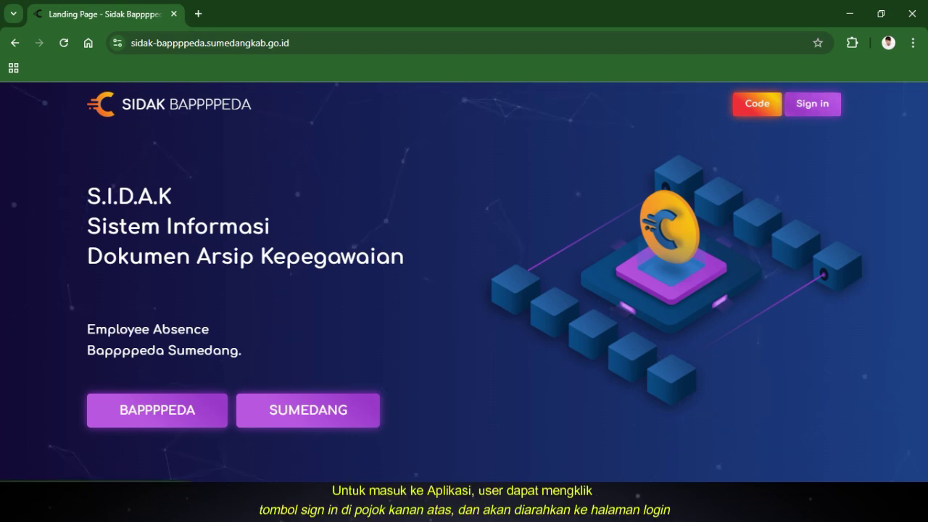
Go to the login page and sign in with the staff account's username and password
click(812, 104)
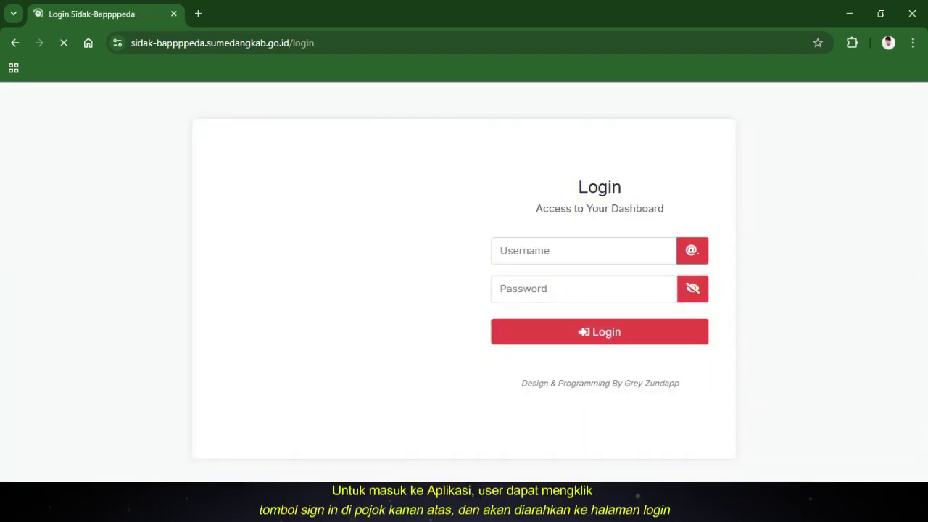
click(521, 250)
key(ctrl+a)
key(Tab)
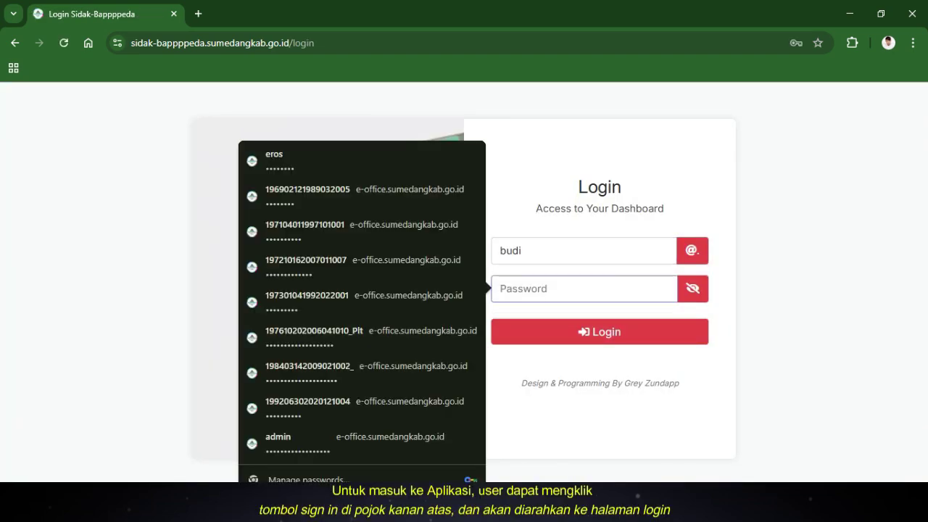
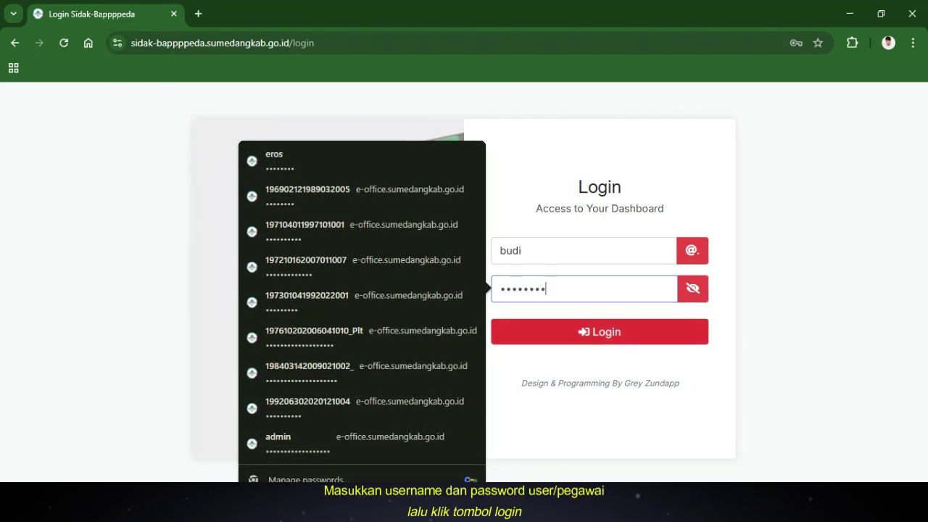
key(Return)
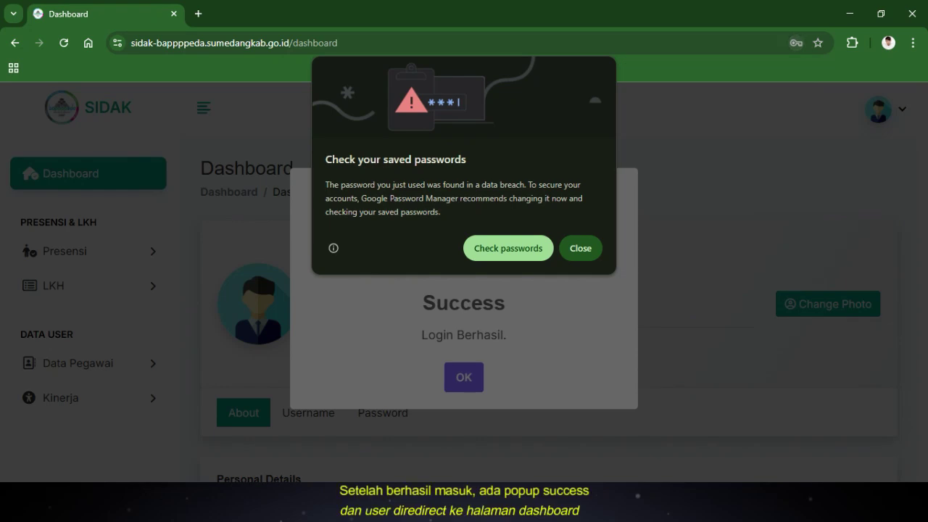
Dismiss Chrome's compromised-password warning, save the login, and close the Login Berhasil message
click(581, 248)
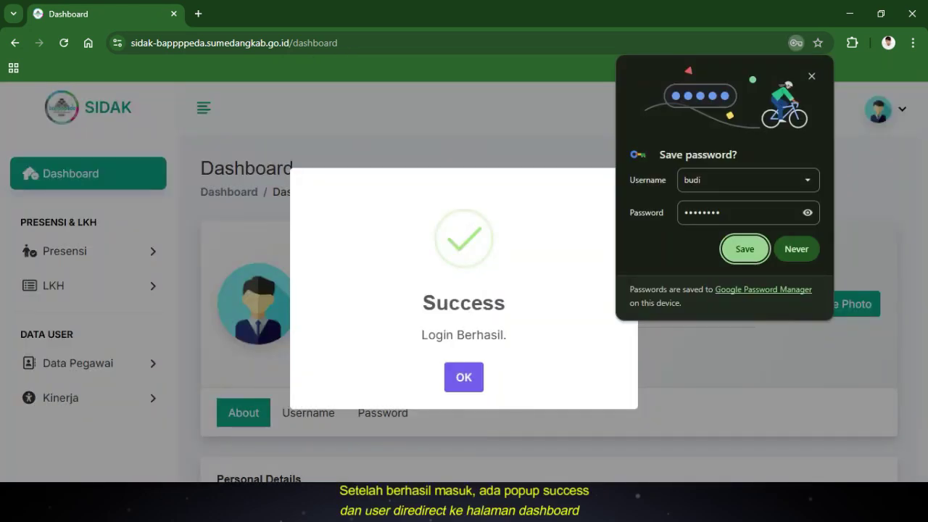
click(745, 249)
key(Return)
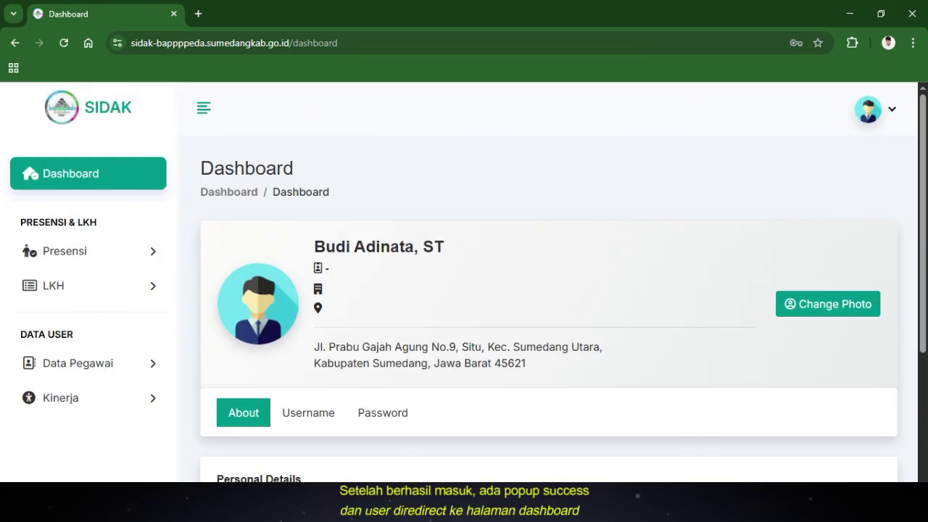
Review the profile details and office address, then view the Username and change-password forms
scroll(549, 290, down, 1)
drag(314, 179, 444, 180)
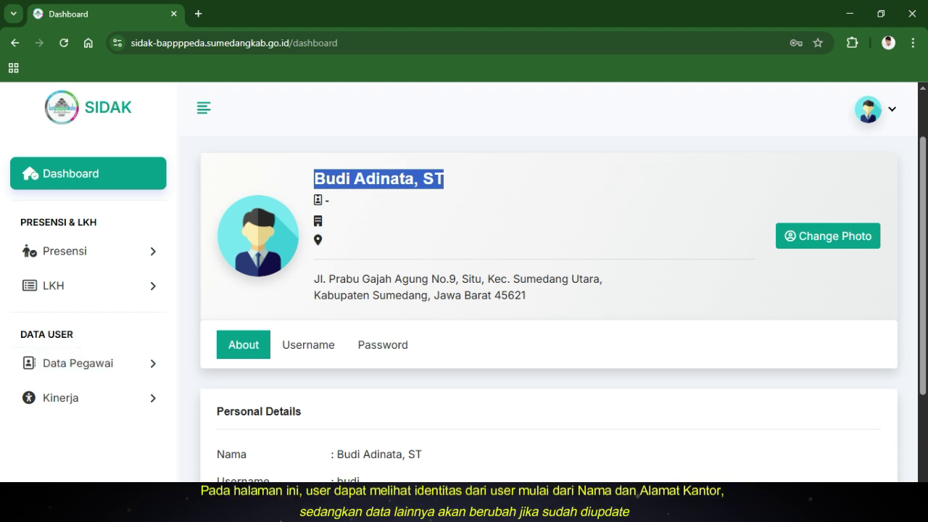
drag(314, 278, 526, 295)
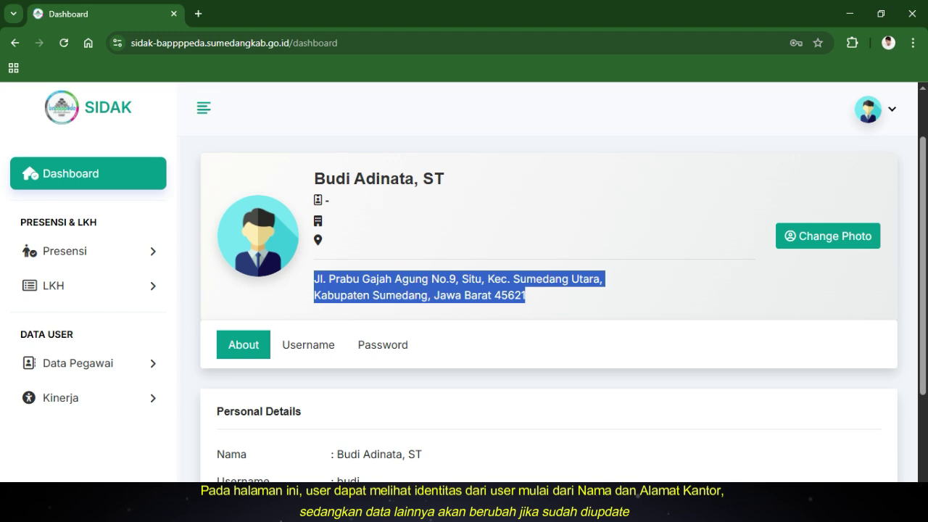
scroll(548, 305, down, 1)
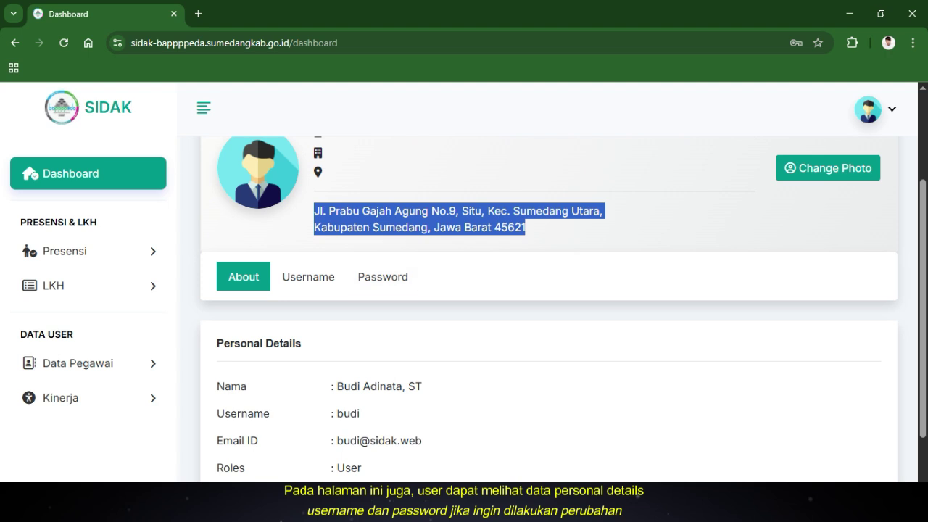
click(308, 277)
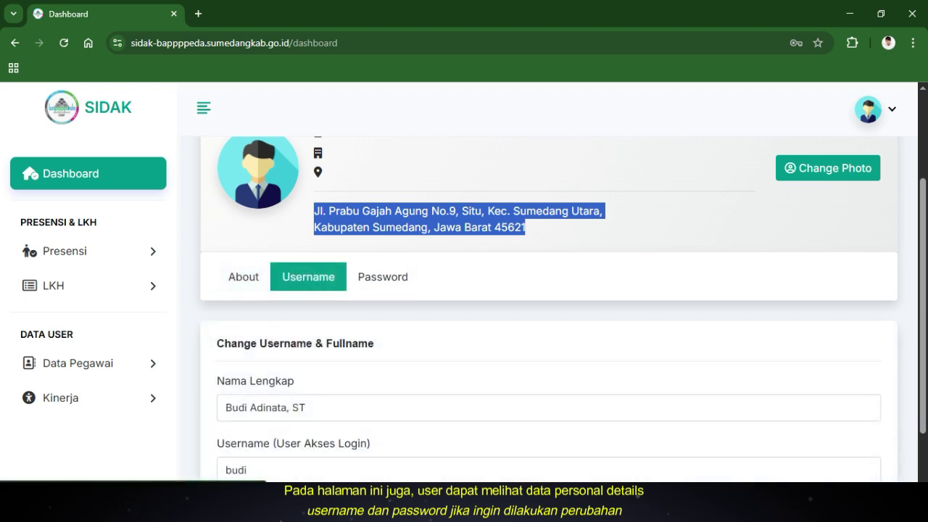
scroll(549, 304, down, 1)
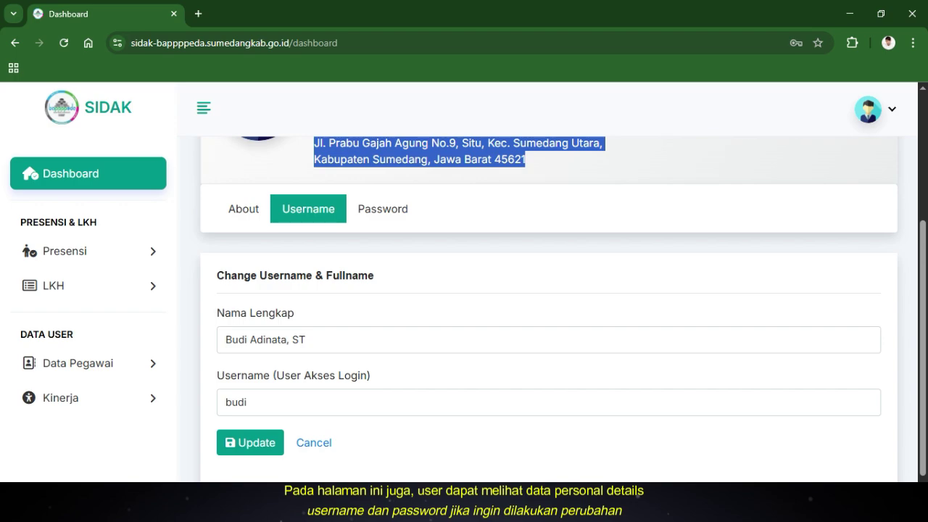
click(382, 209)
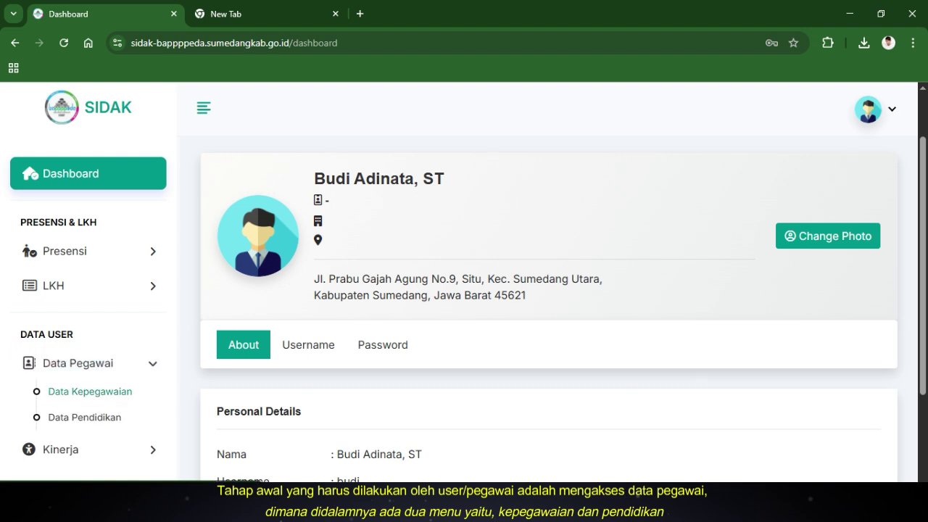
Open Data Kepegawaian, check the existing NIP, and start a new entry with Tambah Kepegawaian
click(90, 392)
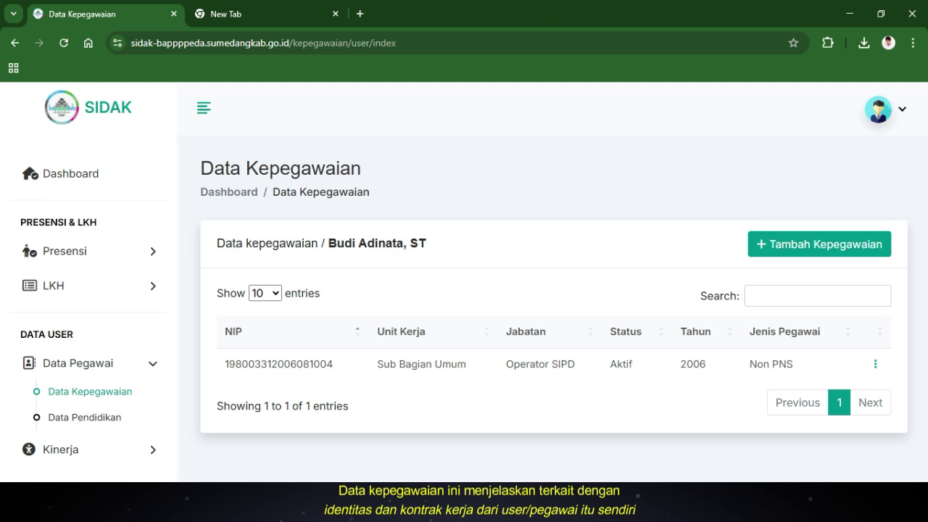
double_click(279, 364)
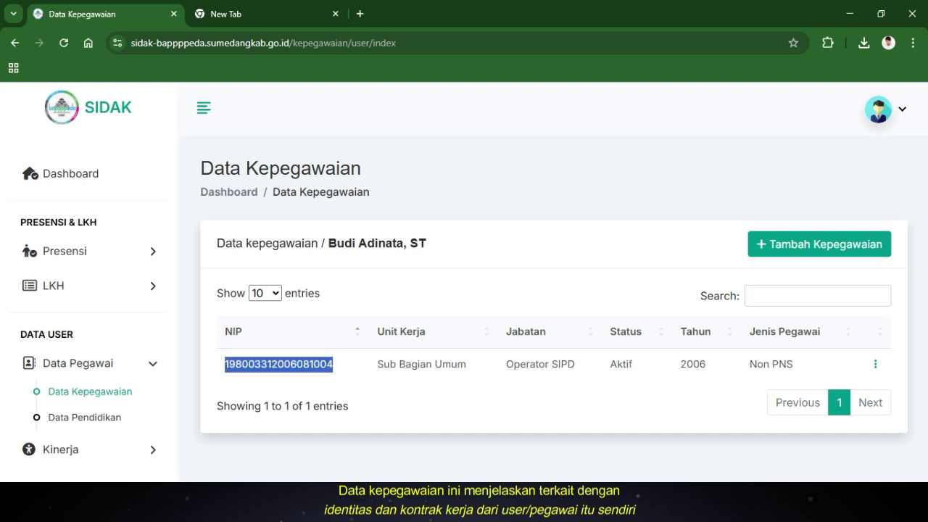
click(820, 244)
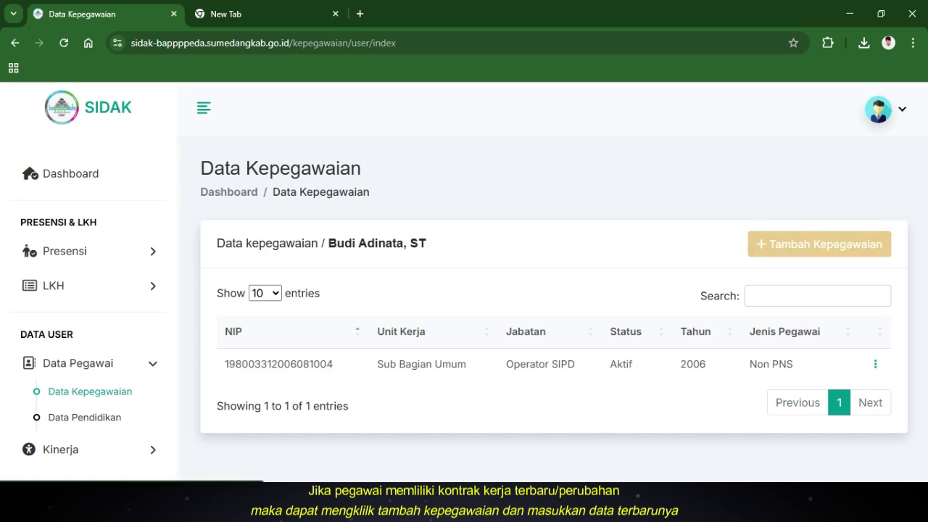
scroll(551, 326, down, 1)
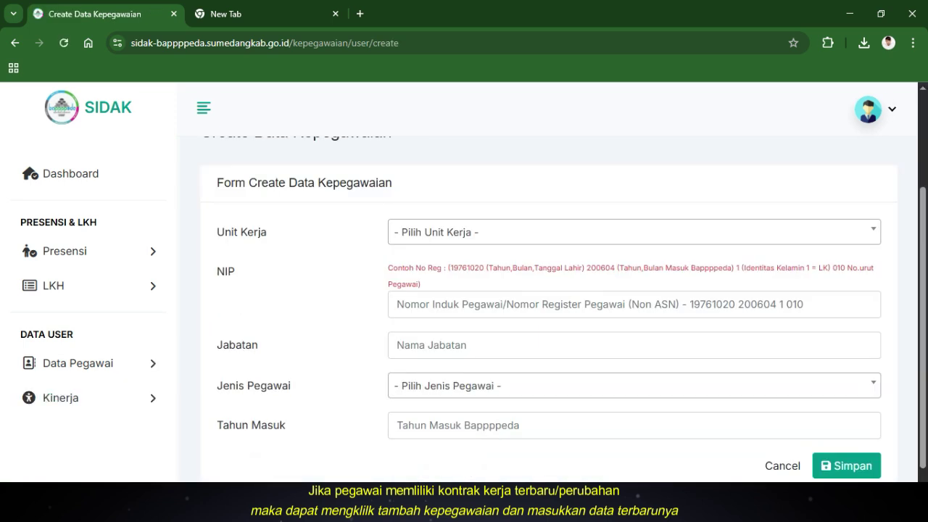
Set Unit Kerja to Sekretariat, enter the employee's NIP, and Jabatan 'Admin SIPD Kabupaten'
click(634, 233)
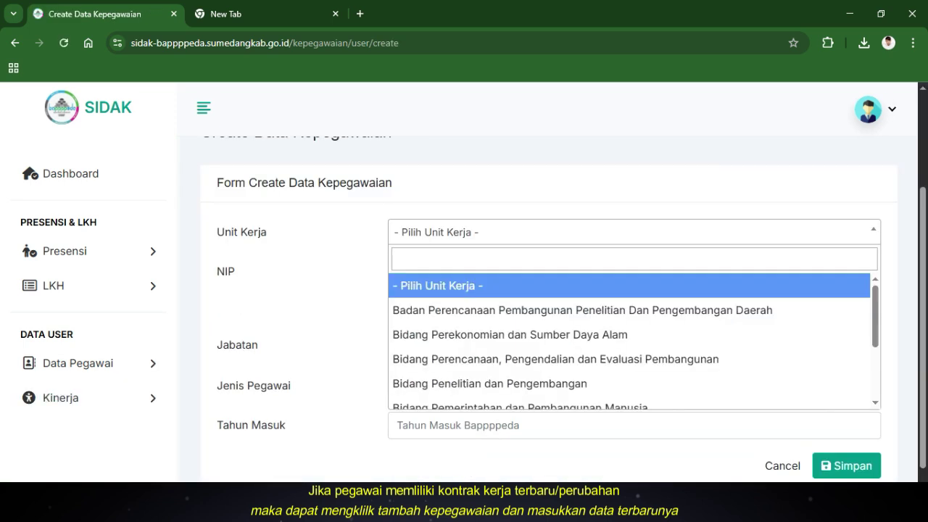
key(Down)
key(Down)
key(Down)
key(Down)
key(Down)
key(Down)
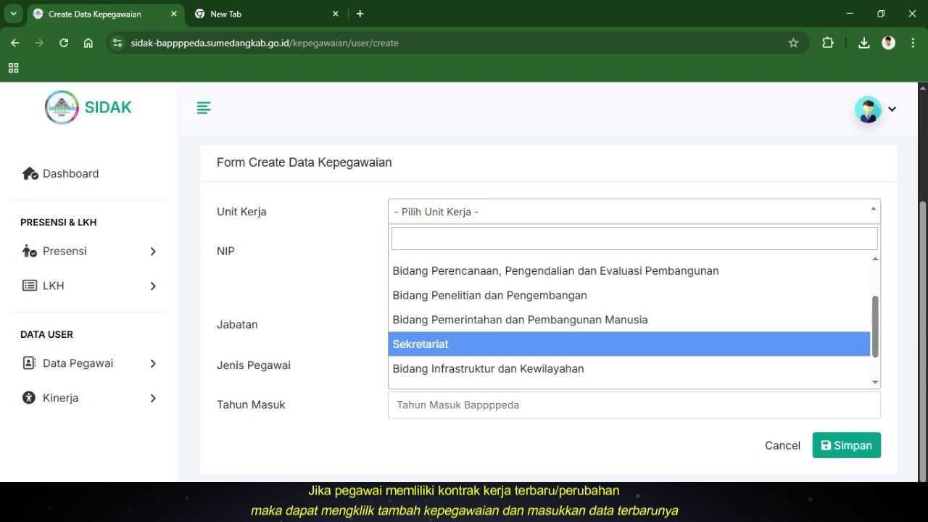
key(Return)
key(Tab)
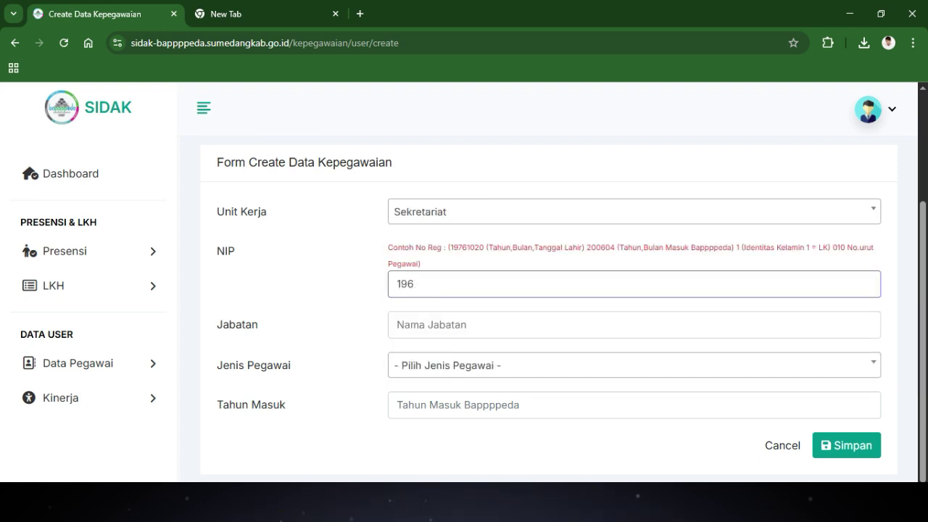
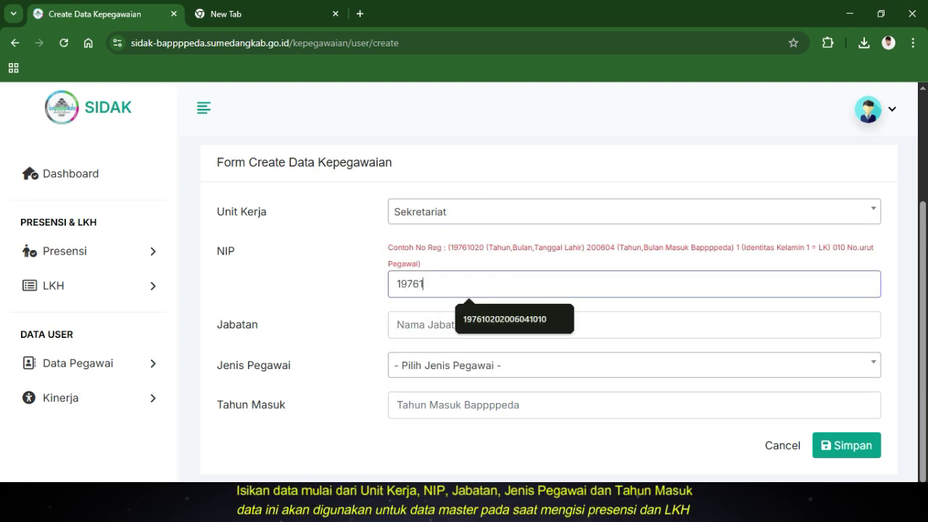
key(Tab)
text(Admin SIPD Ka)
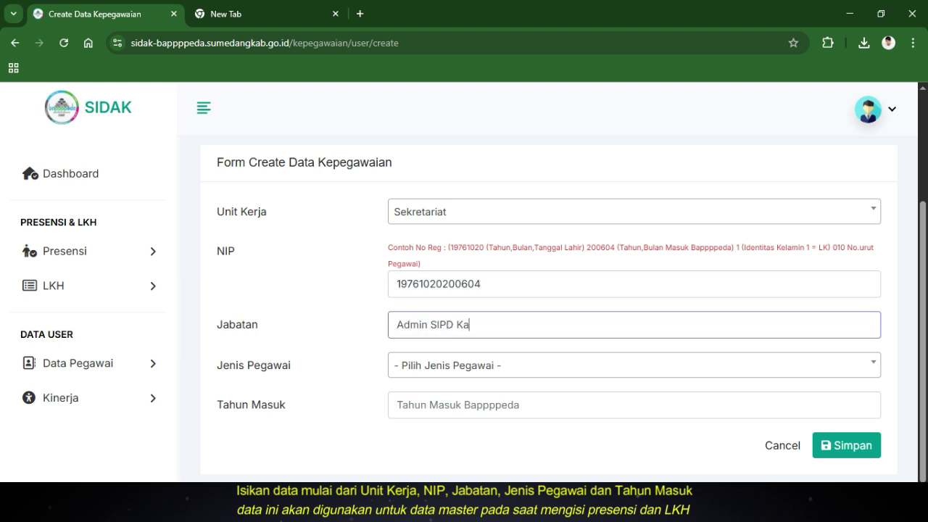
text(bupaten)
Choose Non PNS and entry year 2025, save the record, and highlight the new row
click(464, 366)
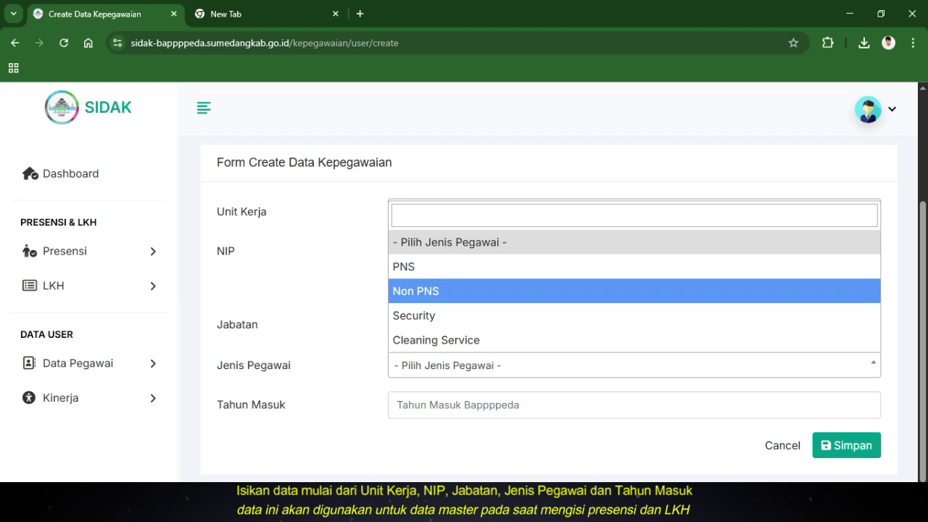
click(450, 291)
click(464, 405)
click(469, 326)
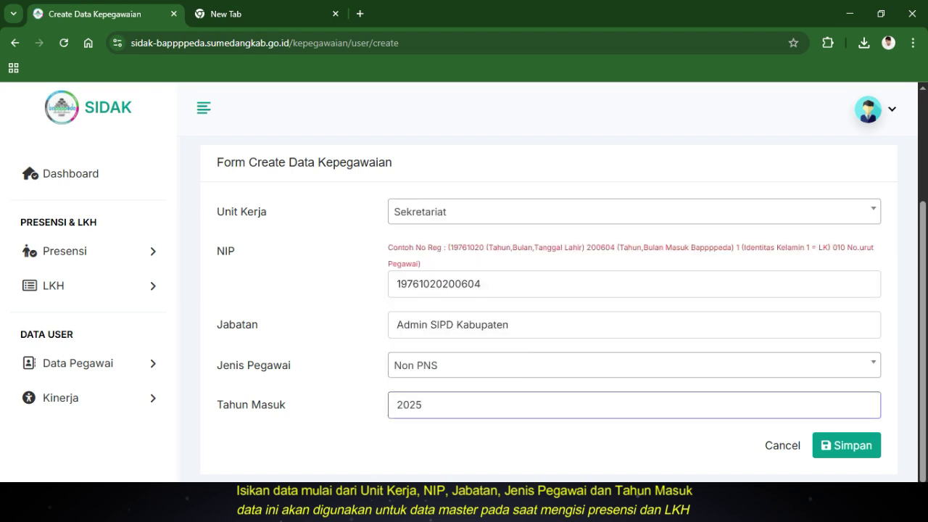
key(Return)
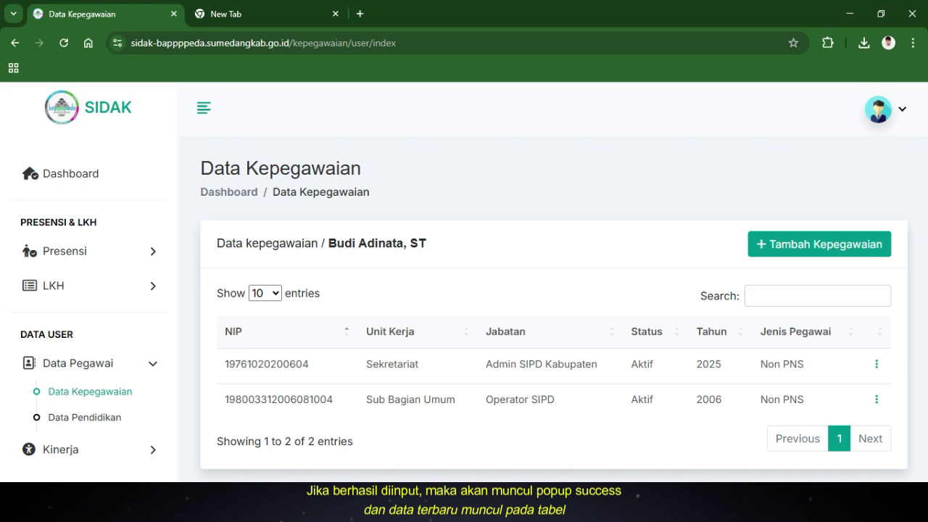
drag(225, 364, 805, 364)
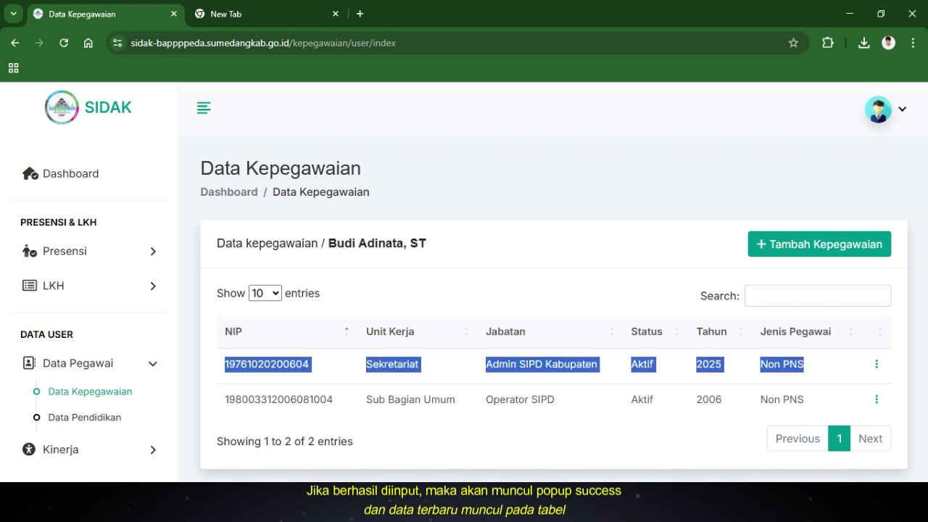
Open Data Pendidikan and start a new education record with Tambah Data Pendidikan
click(84, 417)
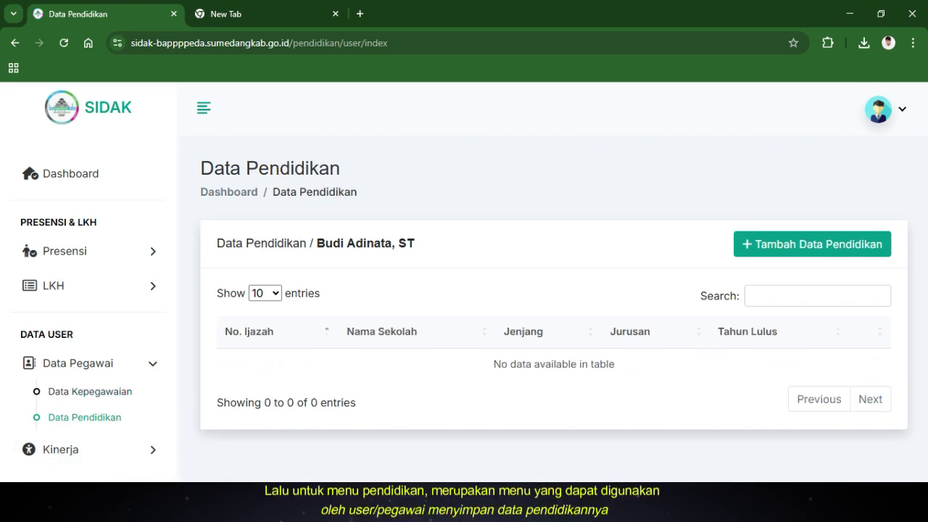
click(812, 244)
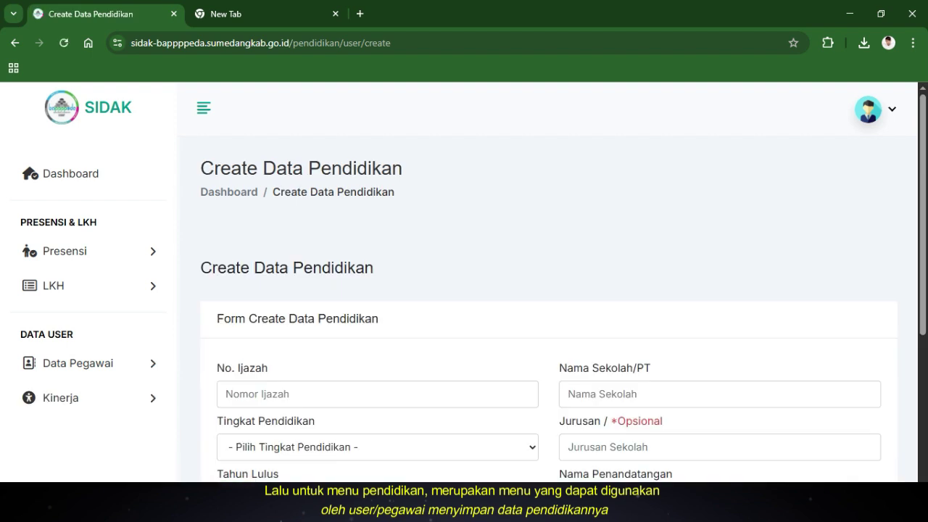
scroll(549, 308, down, 1)
scroll(549, 309, down, 2)
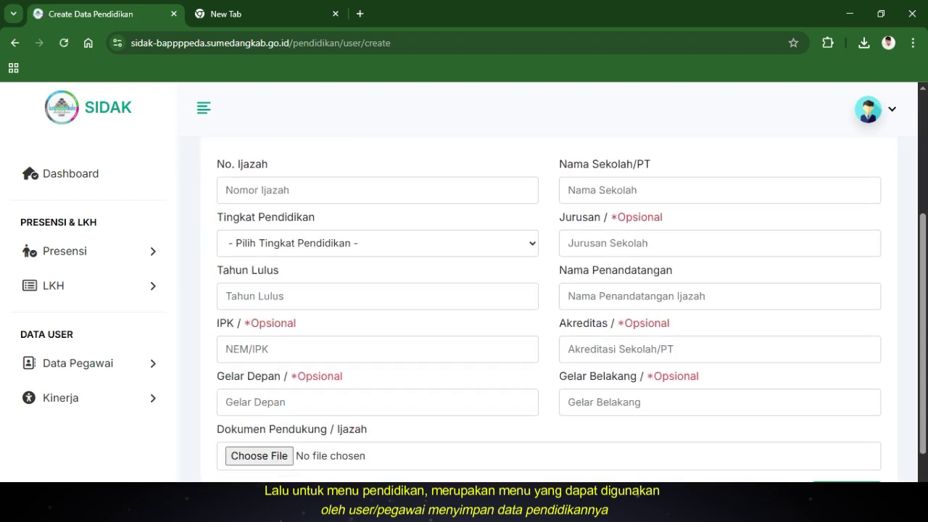
Look over No. Ijazah, Tingkat Pendidikan, Tahun Lulus, IPK and Dokumen Pendukung, attaching no file
click(225, 189)
click(377, 243)
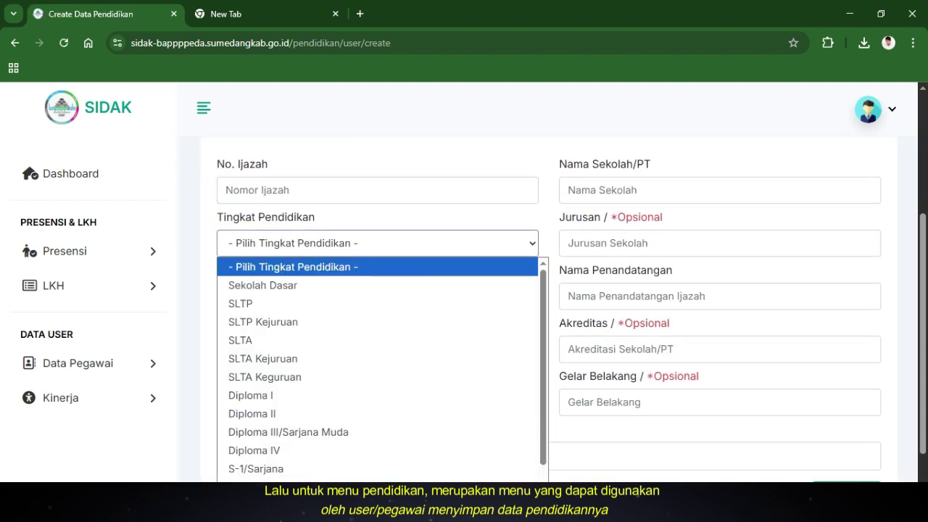
click(377, 243)
scroll(549, 308, down, 1)
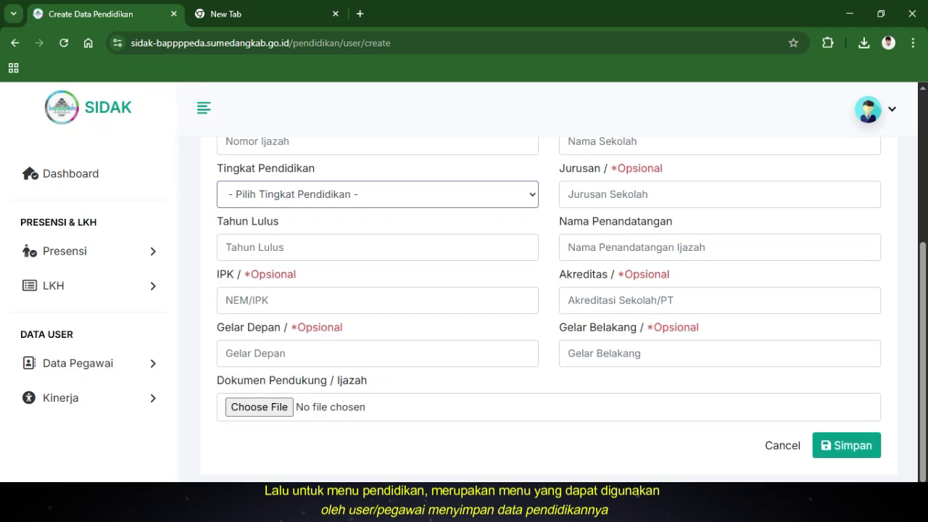
click(290, 247)
click(290, 301)
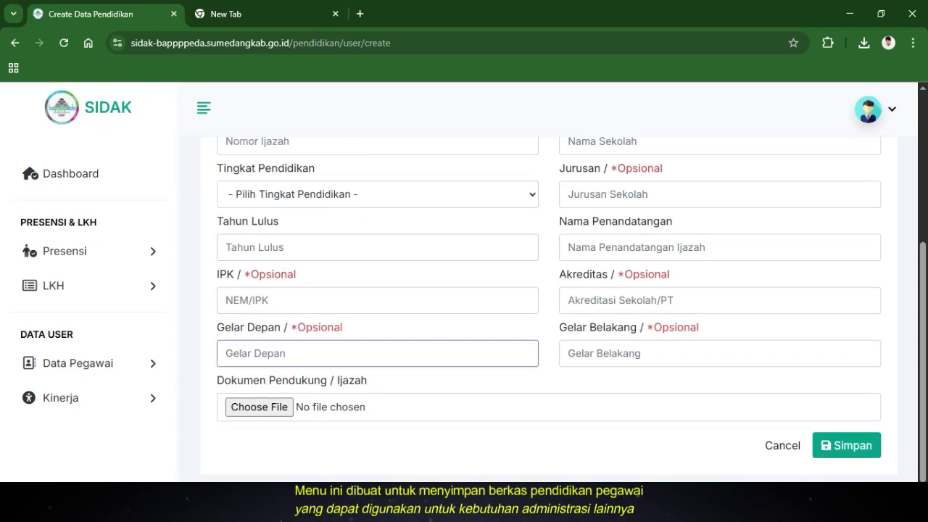
click(259, 407)
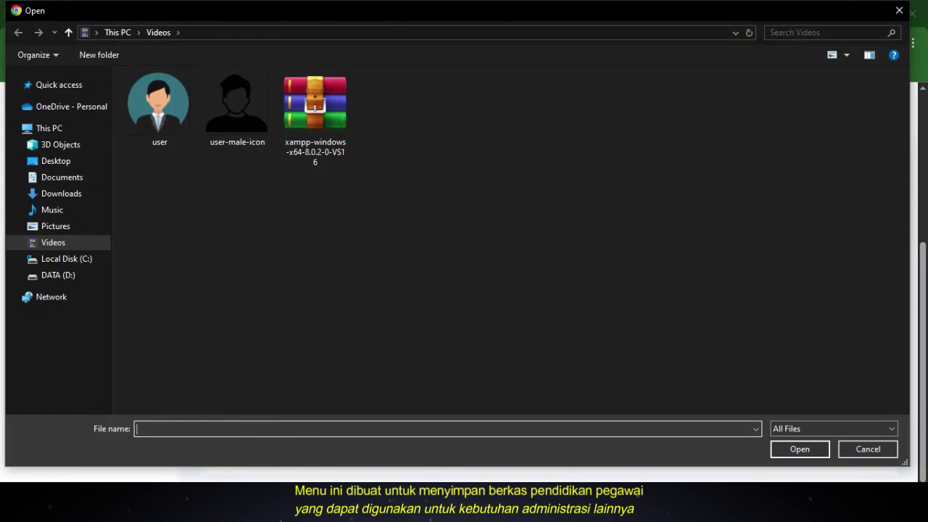
key(Escape)
scroll(551, 305, up, 1)
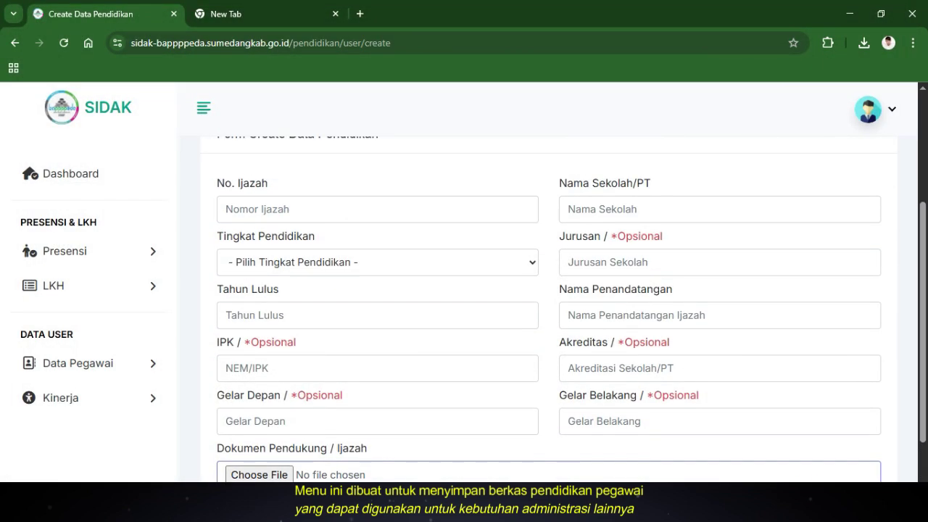
scroll(551, 304, down, 1)
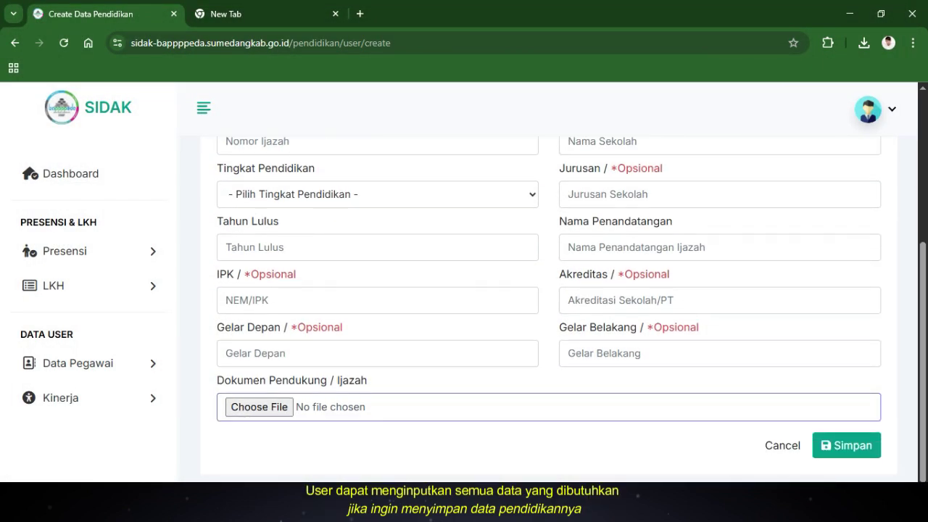
scroll(551, 305, up, 1)
Look over the school name, major, signatory, accreditation and rear academic title fields
click(569, 209)
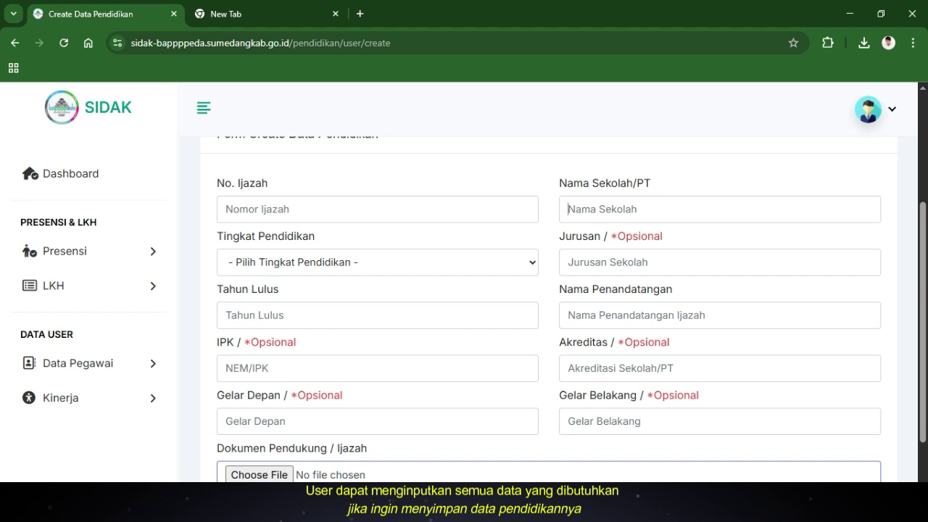
click(720, 263)
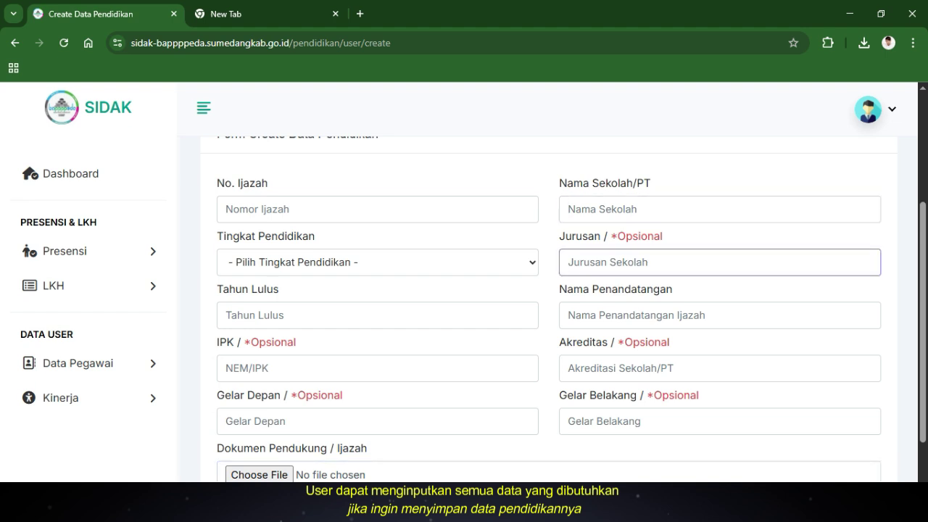
click(720, 315)
click(720, 369)
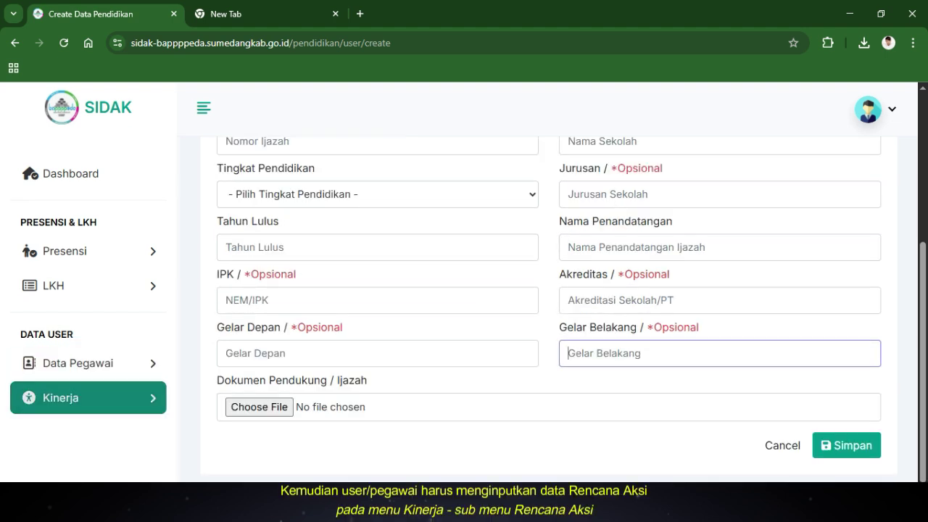
click(61, 397)
Open the Rencana Aksi list, scroll its targets and budget years, and inspect the first row's sub-activity
click(78, 426)
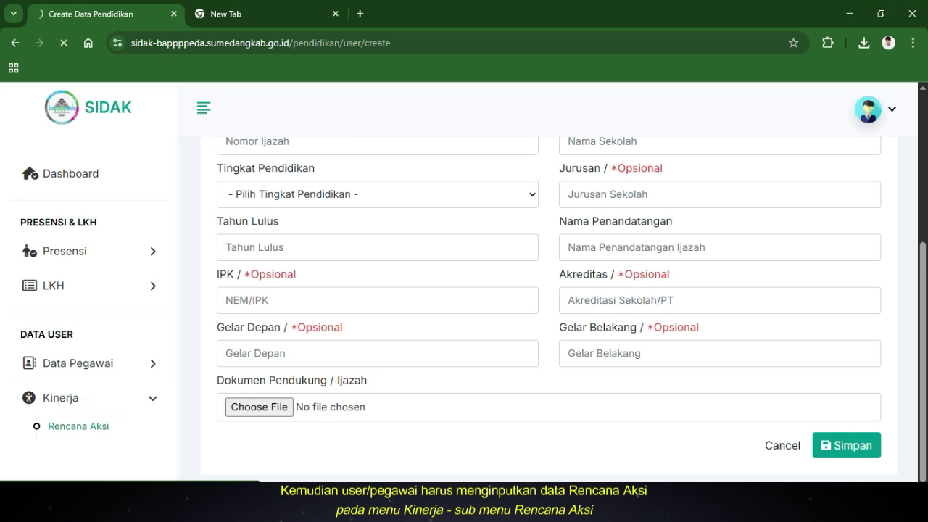
scroll(464, 305, down, 2)
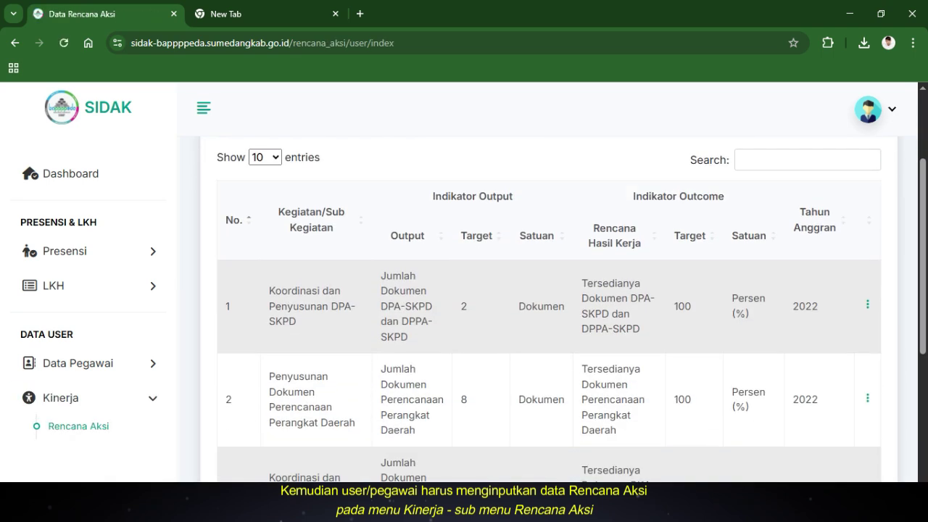
scroll(464, 304, up, 1)
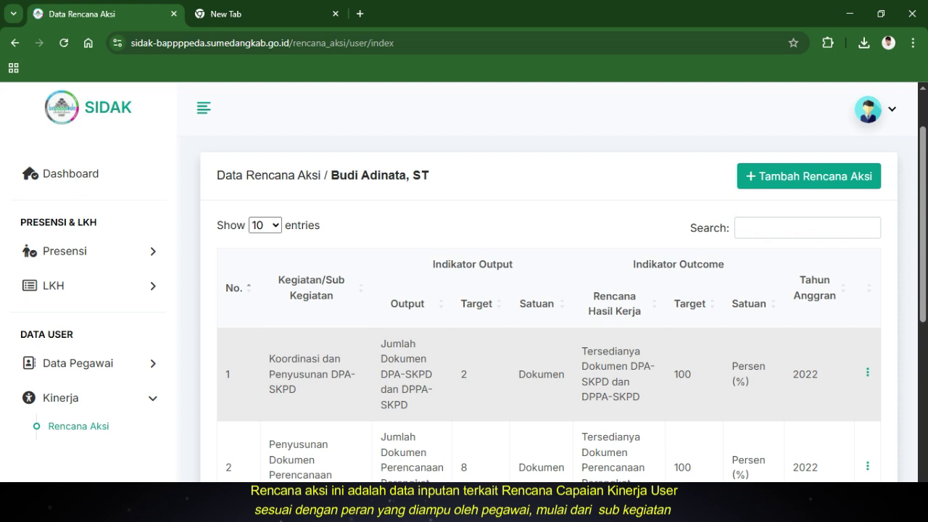
drag(269, 359, 297, 389)
key(ctrl+c)
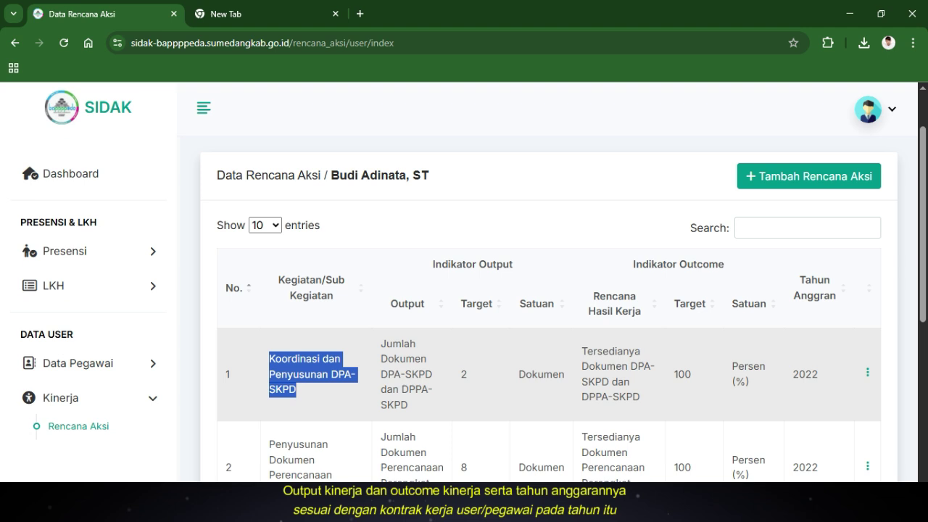
click(311, 390)
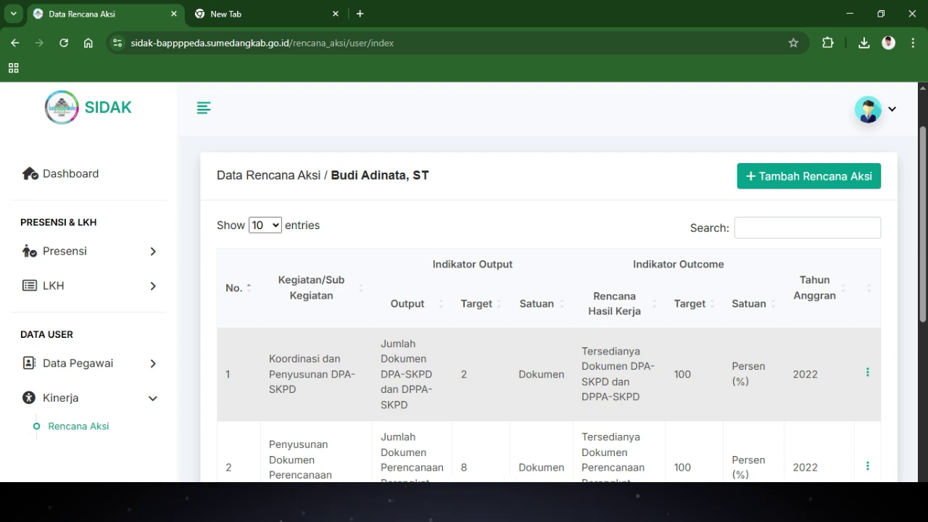
scroll(549, 290, up, 1)
Start a new Rencana Aksi entry with the pasted sub-activity and output Dokumen Perencanaan Tahun 2025
click(808, 244)
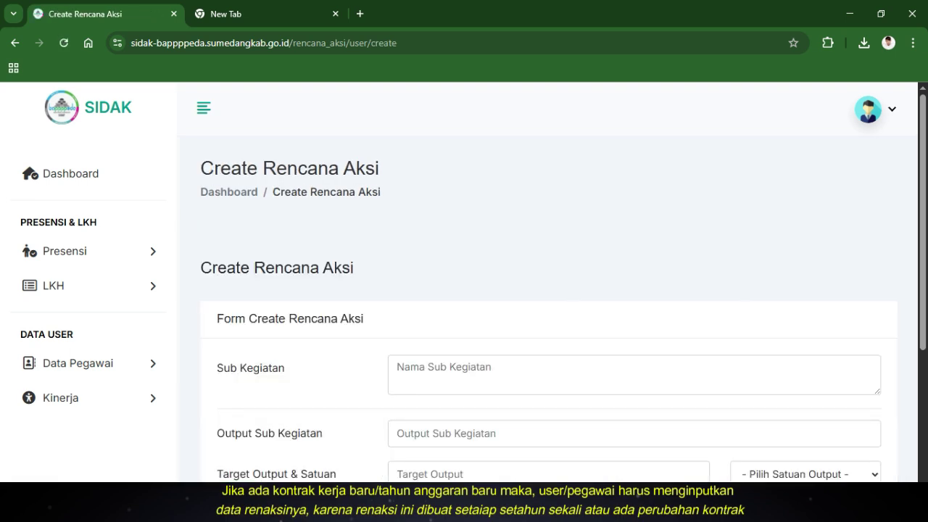
scroll(549, 290, down, 1)
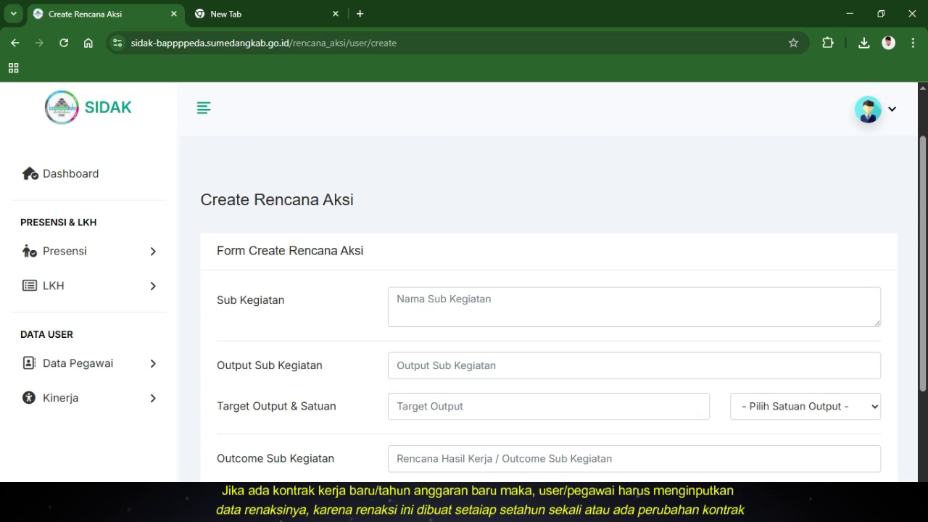
click(508, 304)
key(ctrl+v)
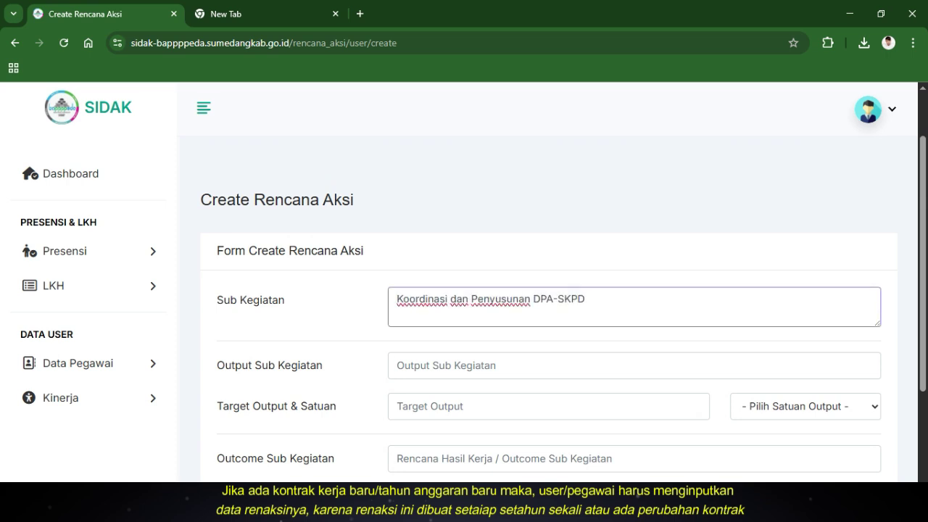
click(470, 366)
key(Down)
key(Return)
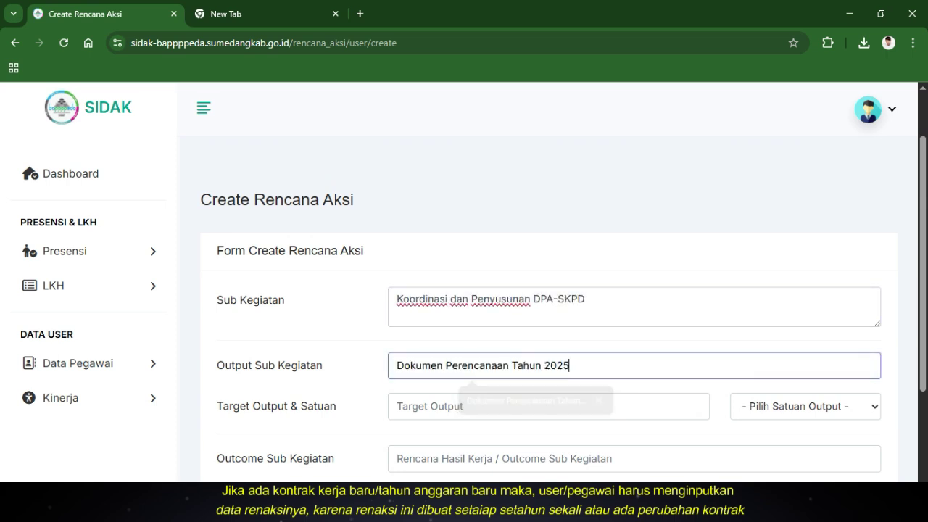
scroll(549, 309, down, 2)
Set the output target to 1 Dokumen
click(549, 270)
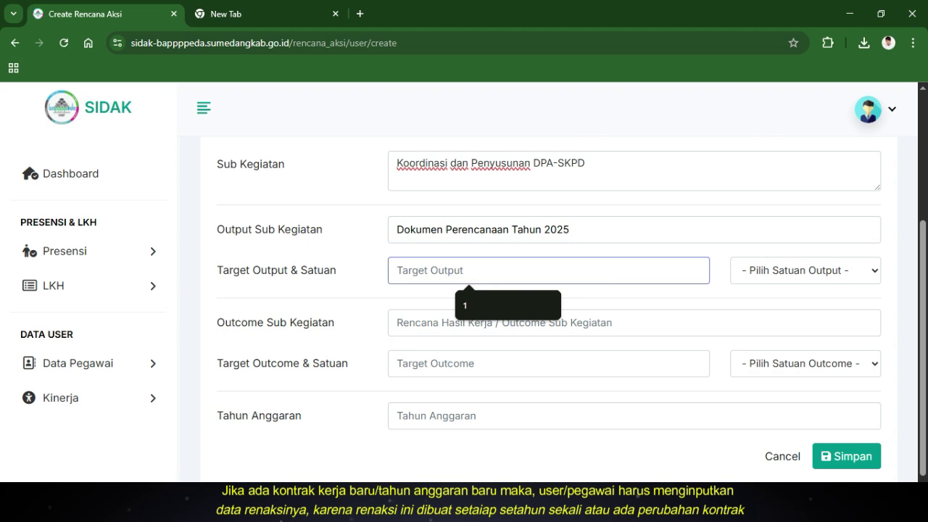
text(1)
click(805, 270)
click(764, 312)
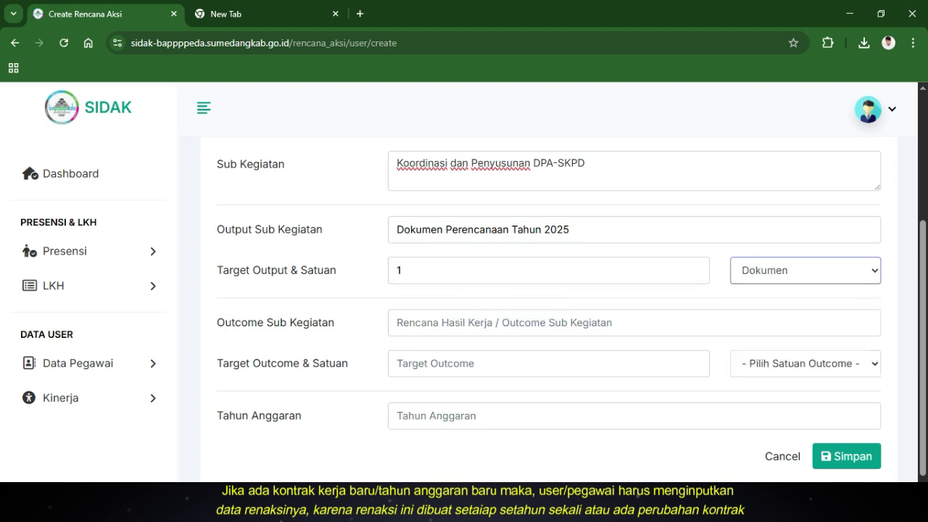
Fill Outcome Sub Kegiatan from the suggestion, prefixing it with 'Tersusunya'
click(471, 323)
key(Down)
key(Down)
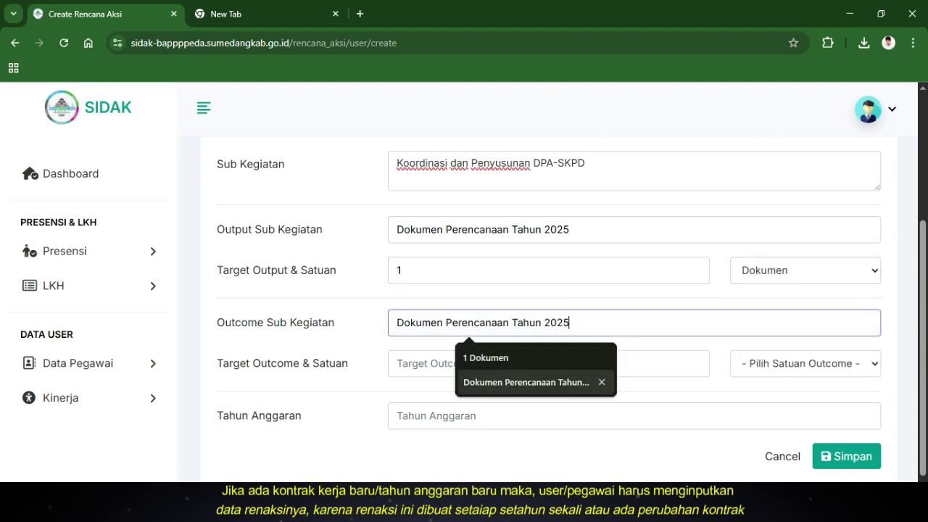
key(Return)
click(396, 322)
text(Ters)
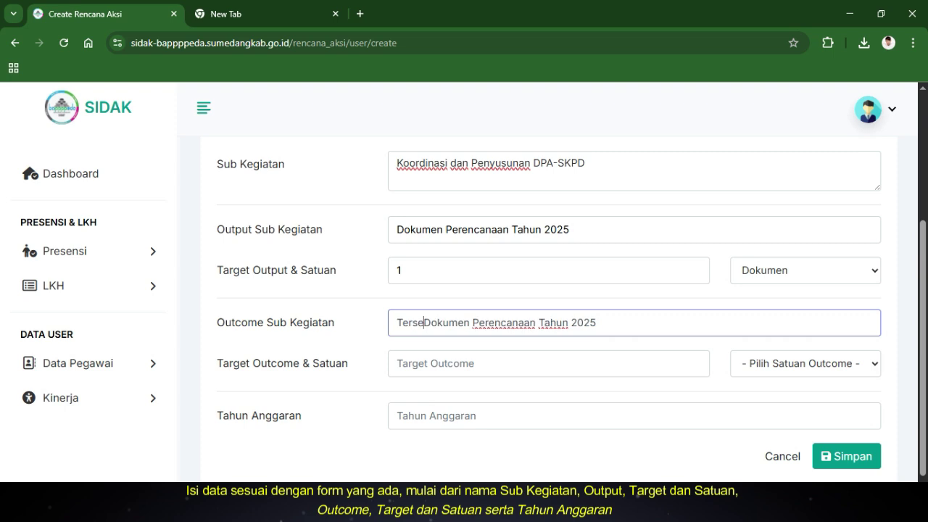
text(usunya)
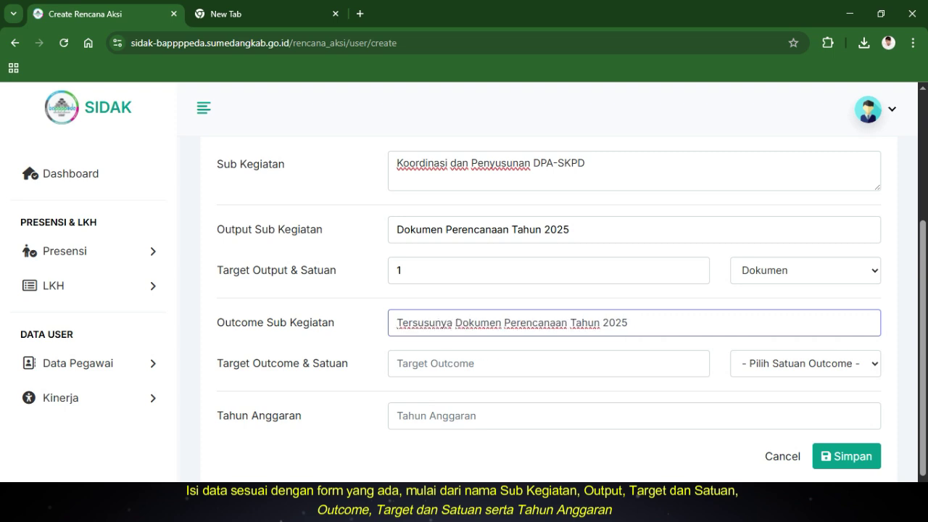
Set the outcome target to 100 with unit Persen (%)
key(Tab)
key(Down)
key(Return)
key(ctrl+a)
text(1)
key(Tab)
key(alt+Down)
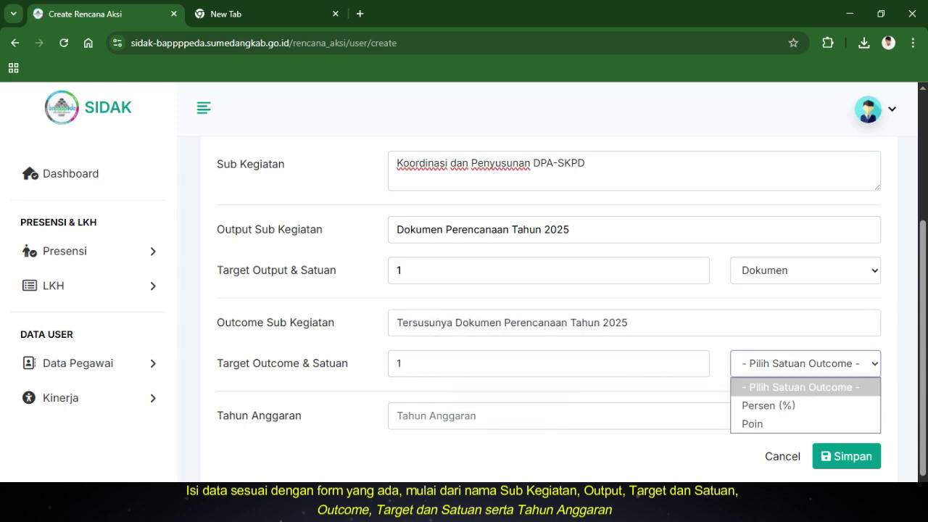
key(Escape)
key(p)
key(shift+Tab)
key(Down)
Choose budget year 2025, save the entry, and check the new fifth row
key(Tab)
key(Tab)
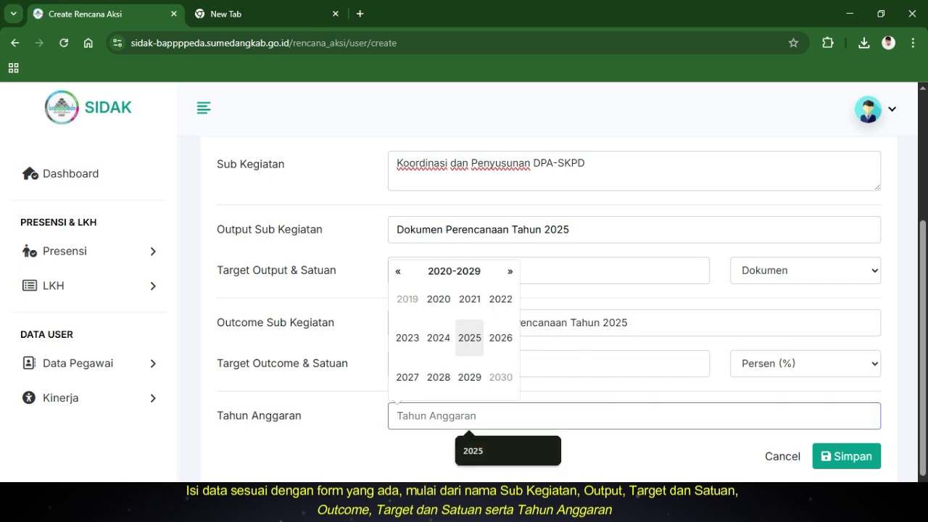
key(Down)
key(Return)
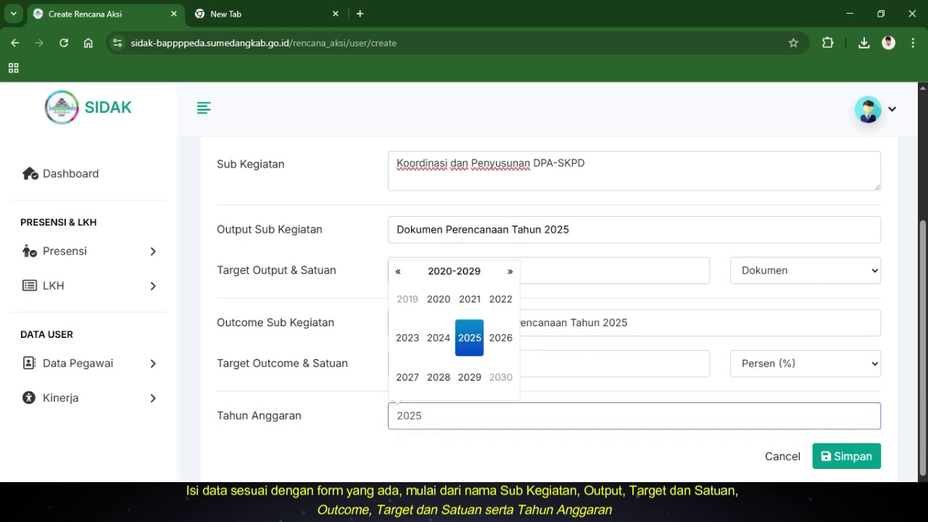
key(Return)
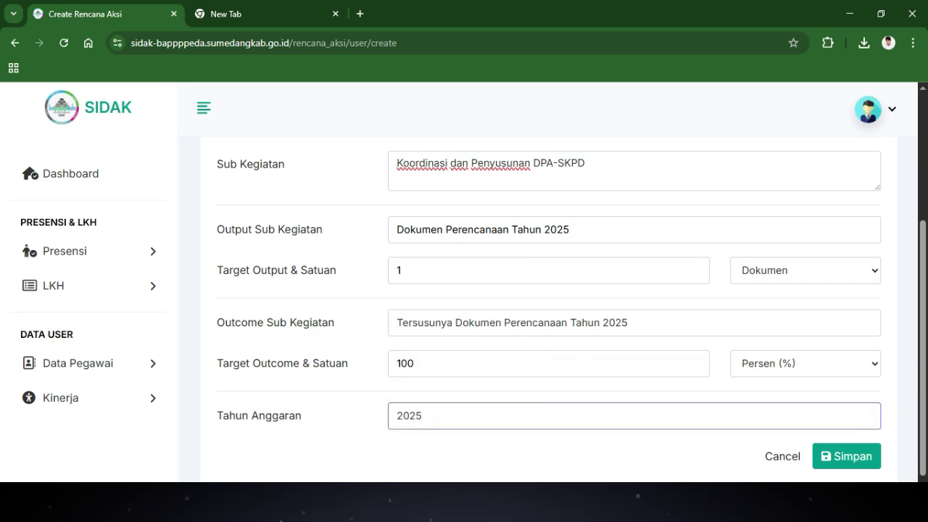
scroll(549, 305, down, 6)
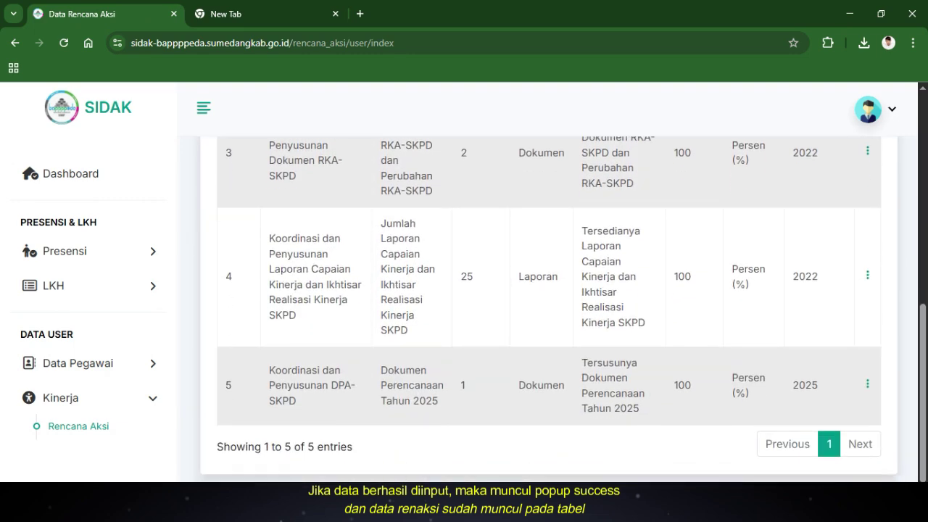
drag(268, 370, 749, 393)
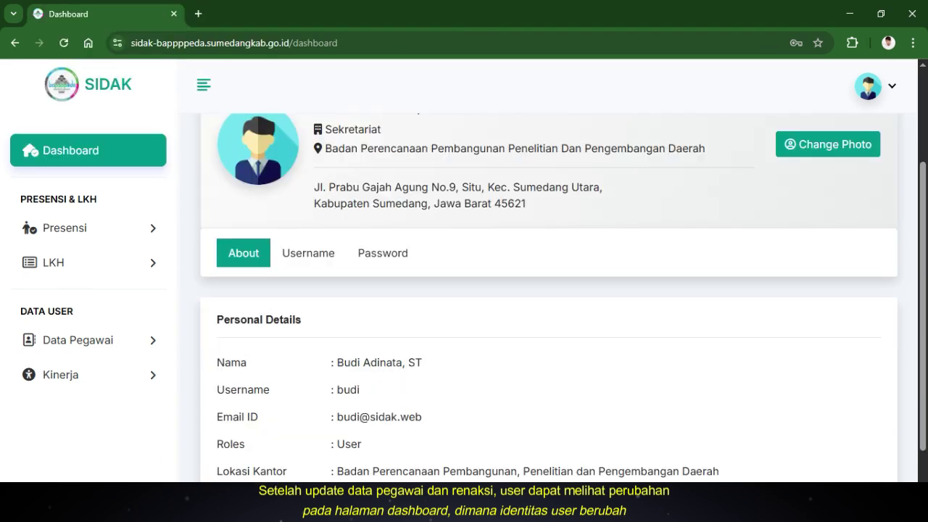
Change the shift to 5 Hari Kerja - Reguler (07:30–16:00), update, and acknowledge the success popup
scroll(562, 298, down, 1)
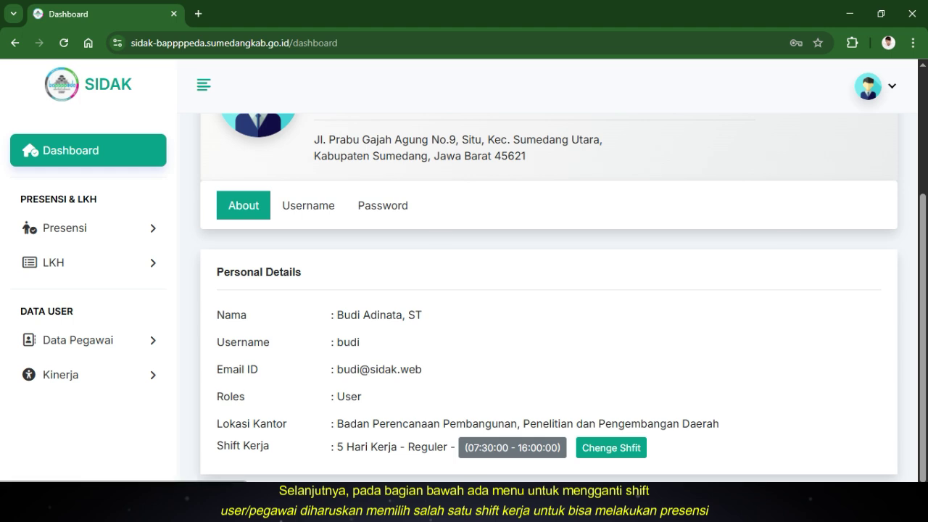
click(611, 447)
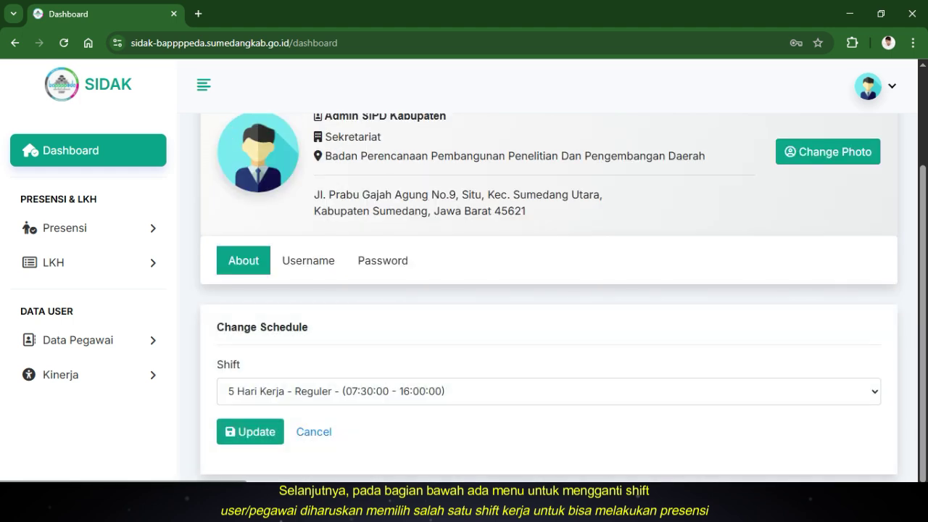
click(549, 391)
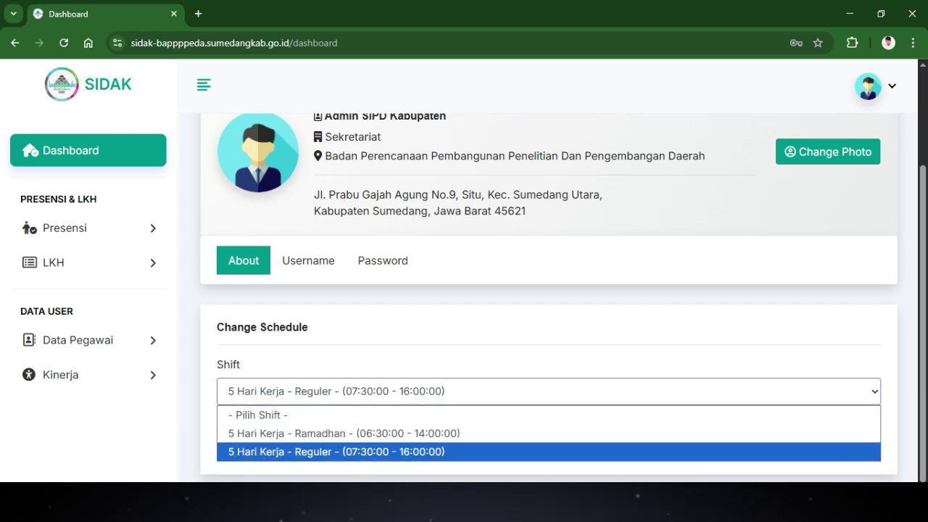
key(Return)
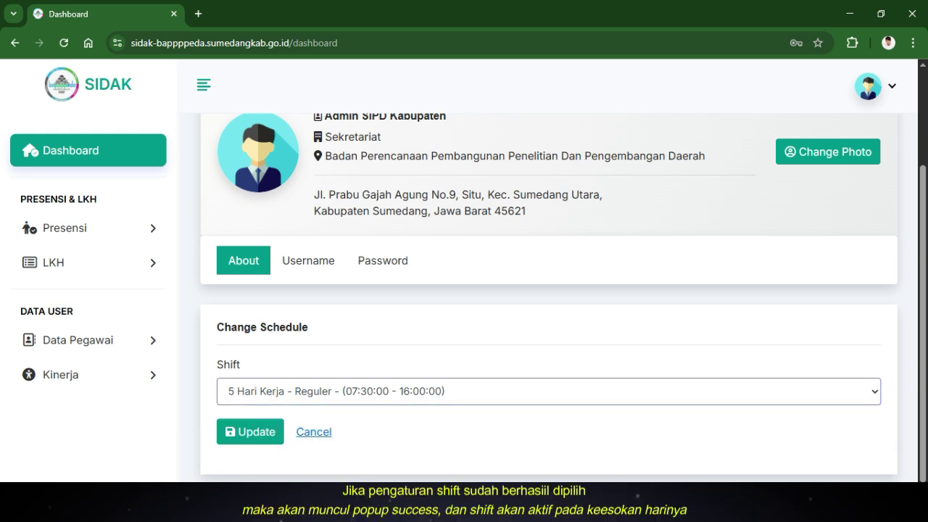
click(250, 431)
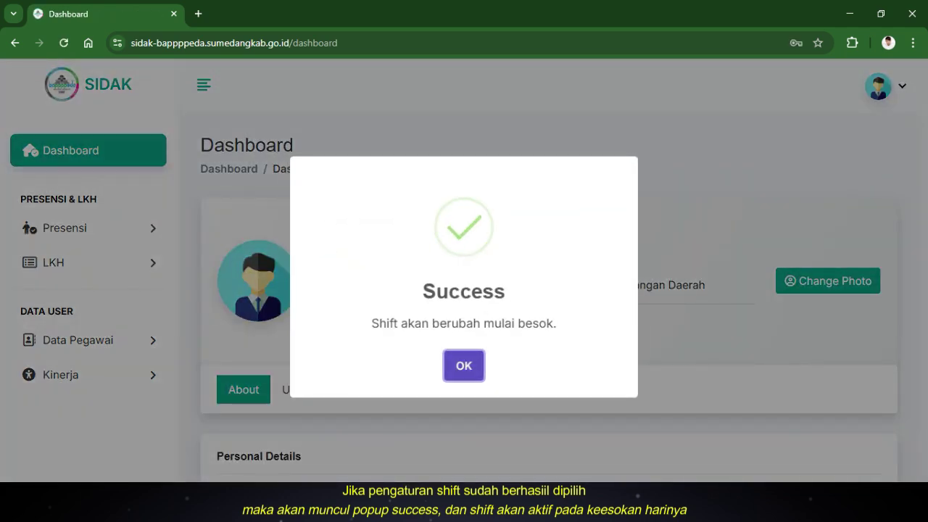
key(Return)
scroll(549, 290, down, 3)
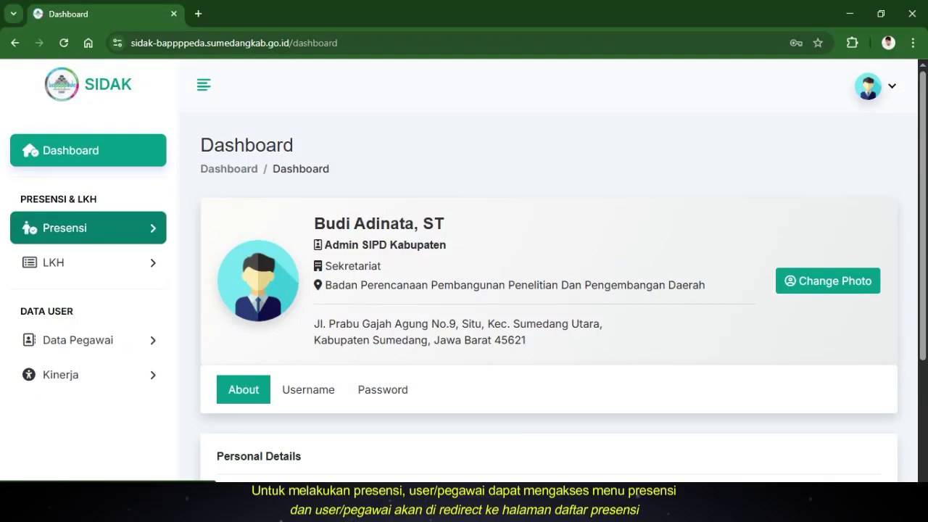
Go to the Presensi attendance list and start a Presensi Masuk sign-in
click(66, 255)
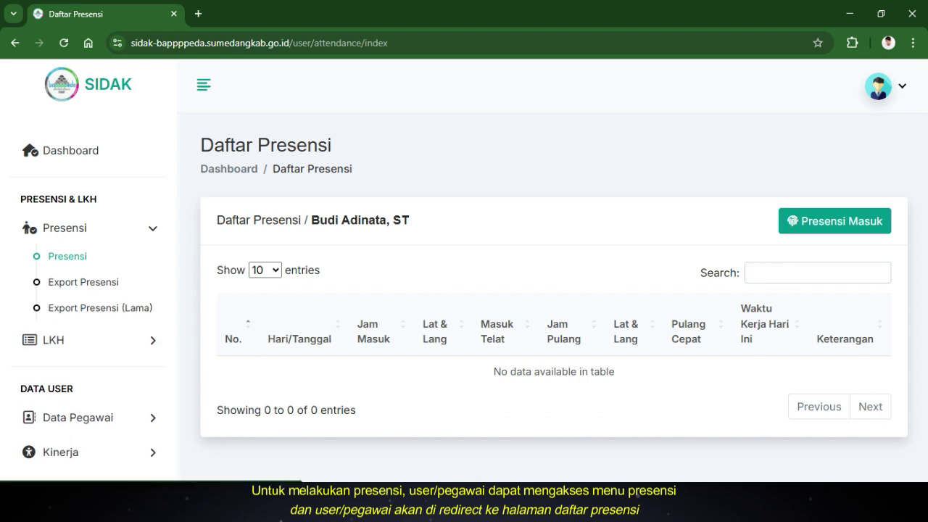
click(835, 221)
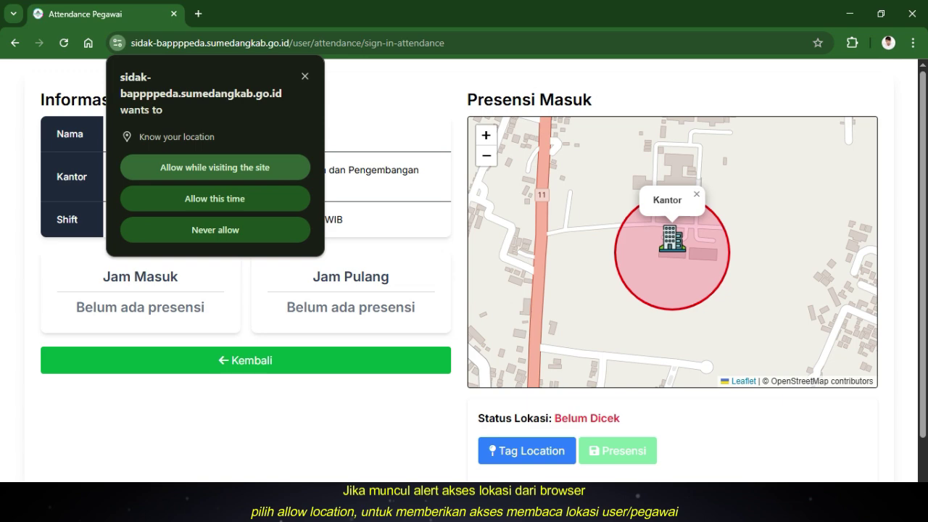
Allow location access and tag the location, 34745.94 m out of range, then switch on Dinas Dalam
click(215, 168)
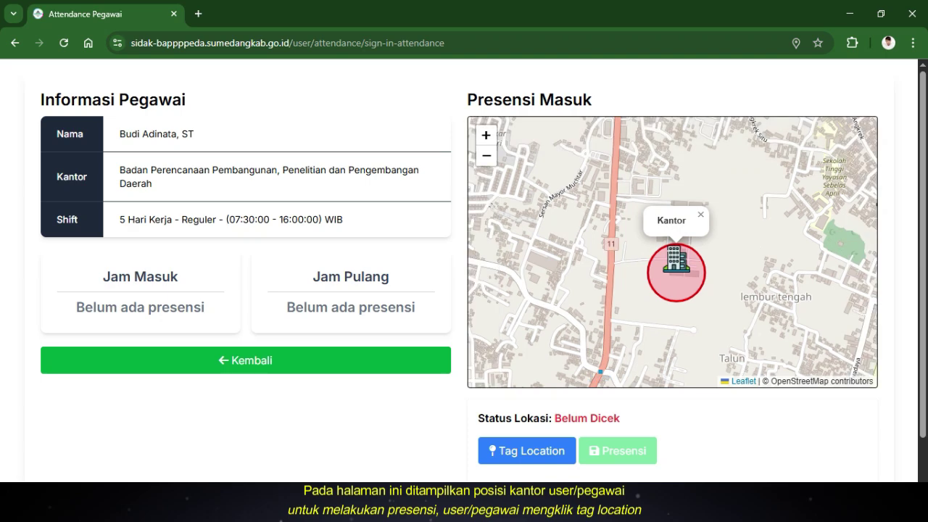
scroll(464, 269, down, 2)
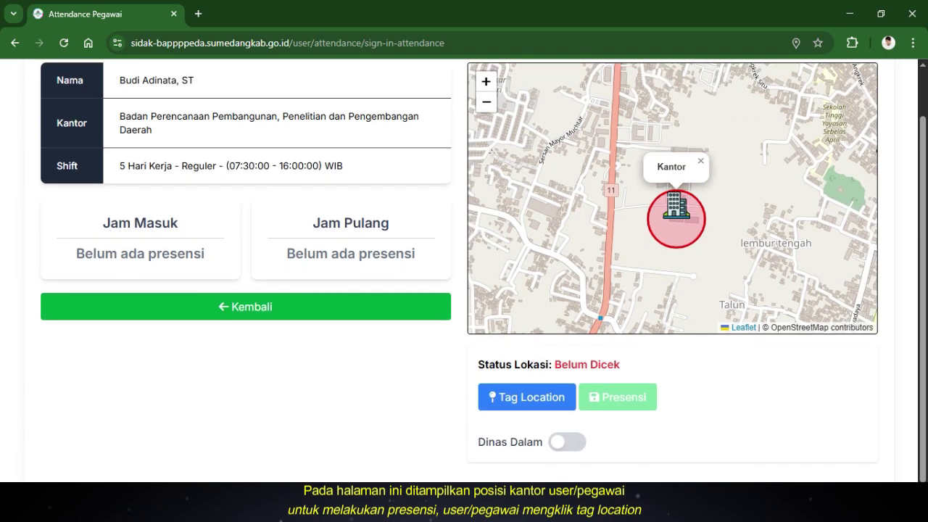
click(526, 396)
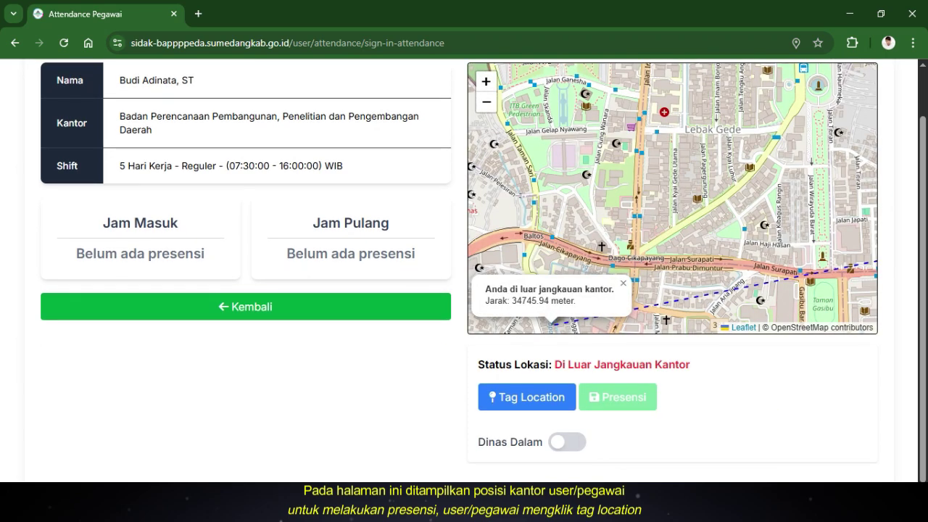
drag(486, 289, 613, 289)
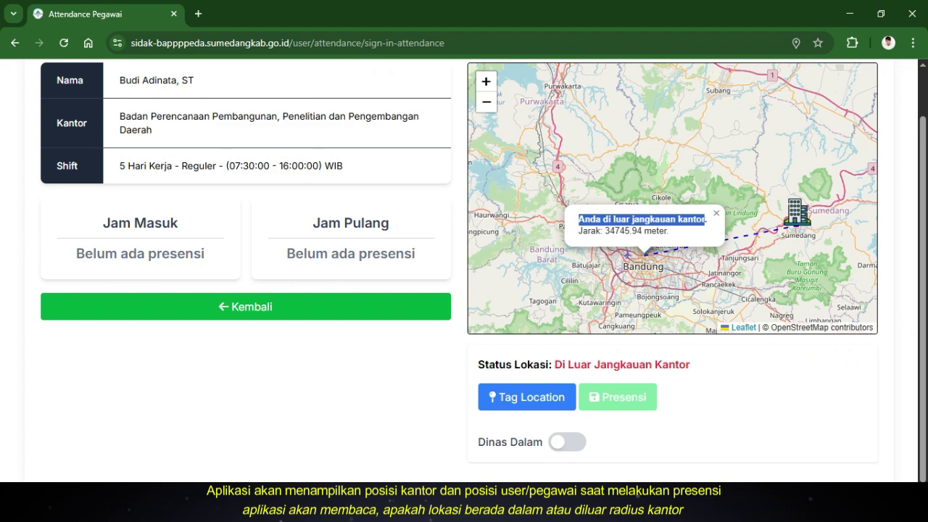
click(567, 442)
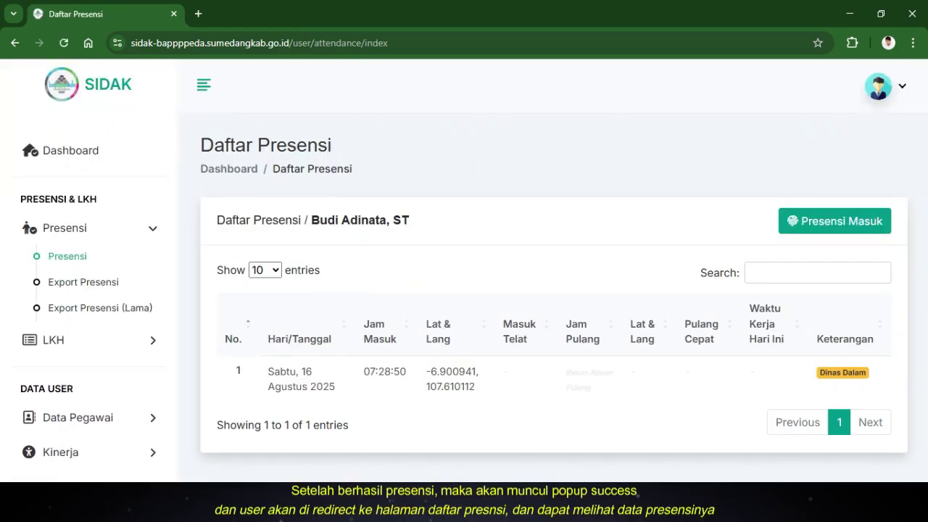
Highlight the date of the new 07:28:50 sign-in entry in Daftar Presensi
drag(267, 371, 312, 372)
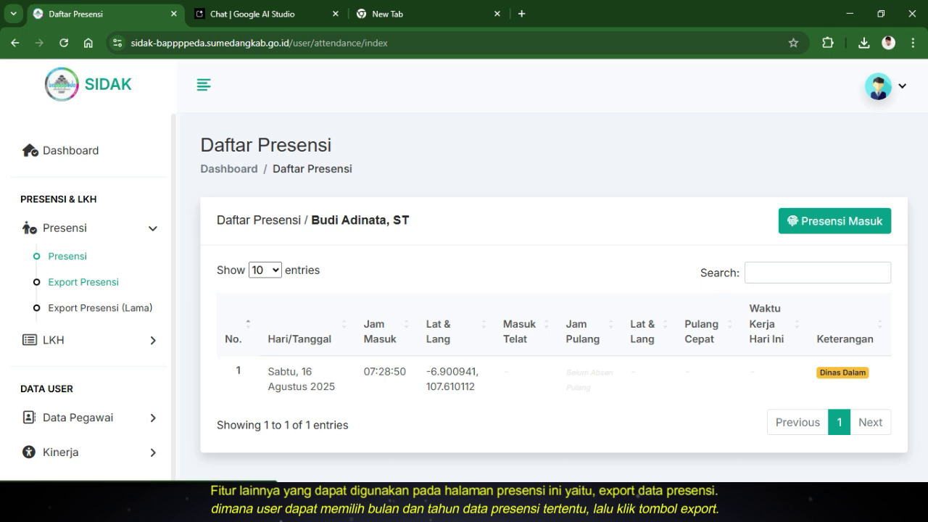
Export the Agustus 2025 attendance as a PDF from Export Presensi
click(84, 282)
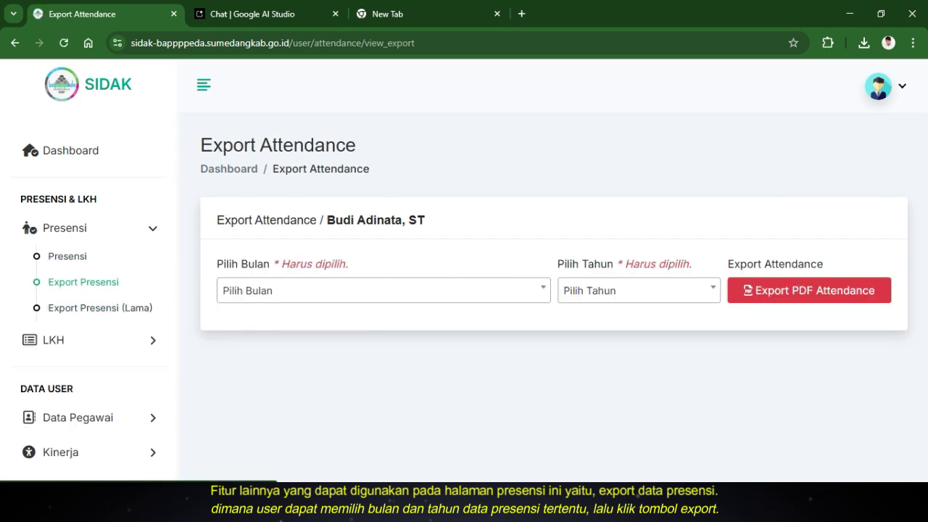
click(384, 291)
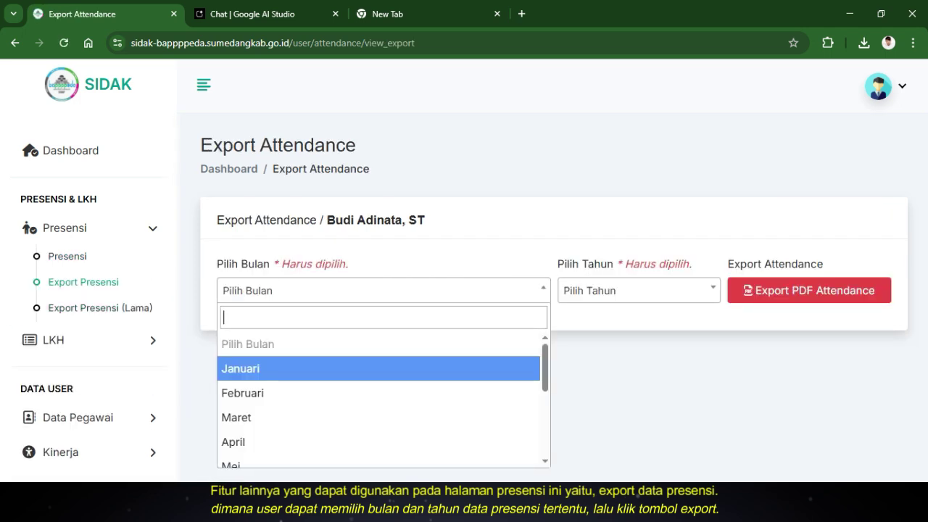
scroll(383, 384, down, 2)
click(380, 404)
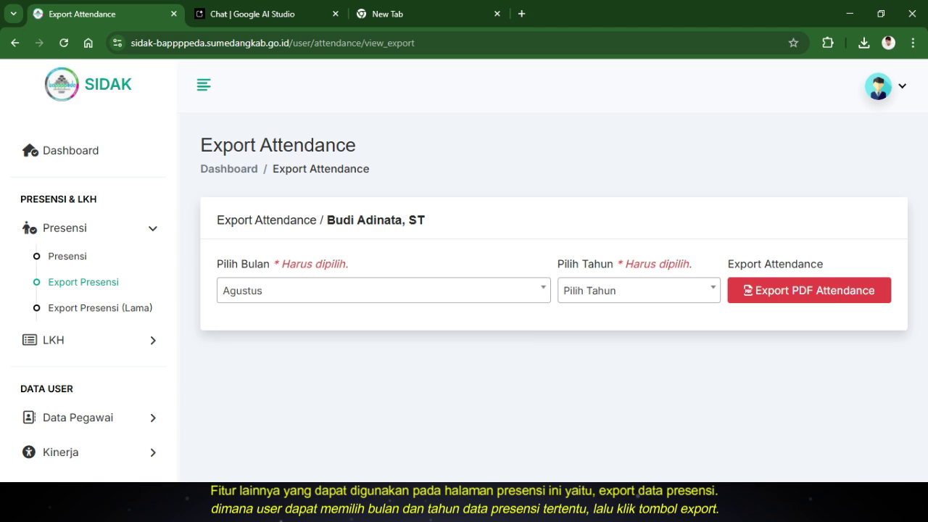
click(638, 290)
key(Return)
key(Tab)
key(Return)
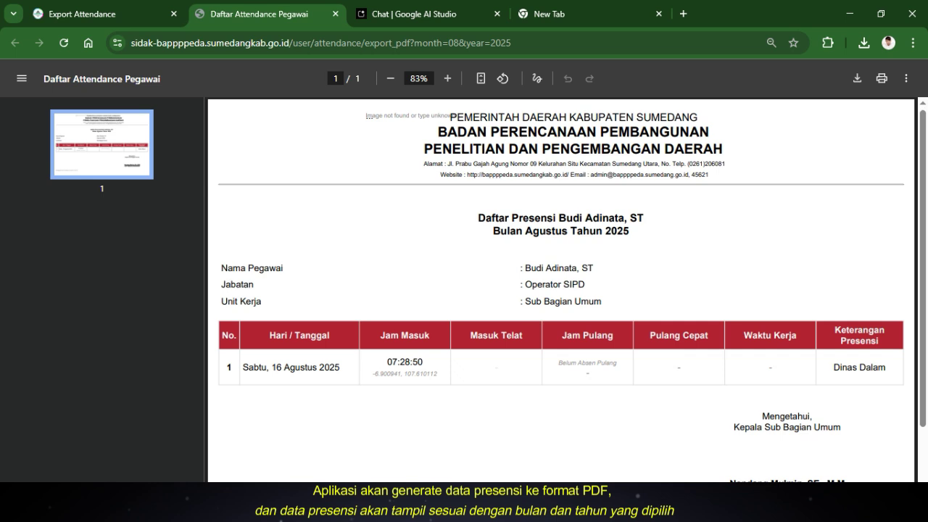
Scroll through the PDF report and highlight its attendance row
scroll(561, 290, down, 1)
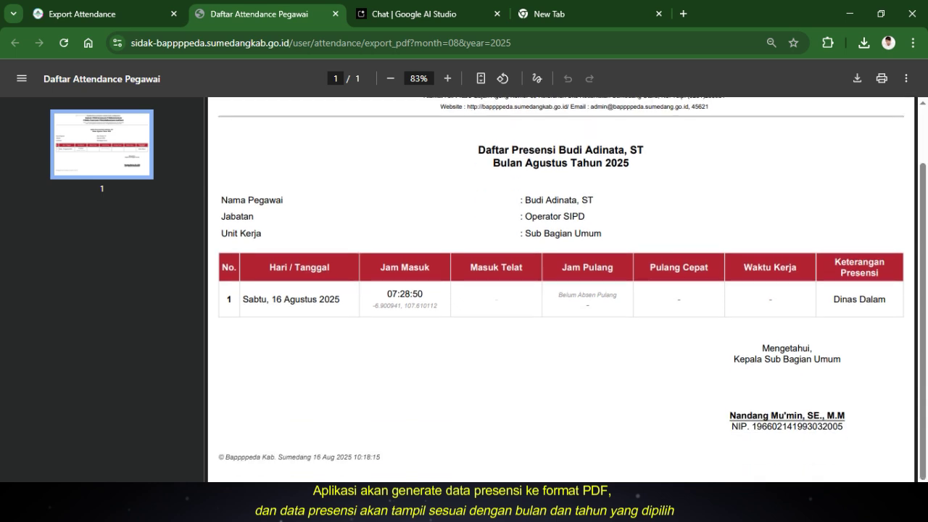
drag(243, 299, 887, 299)
click(888, 301)
scroll(561, 290, up, 1)
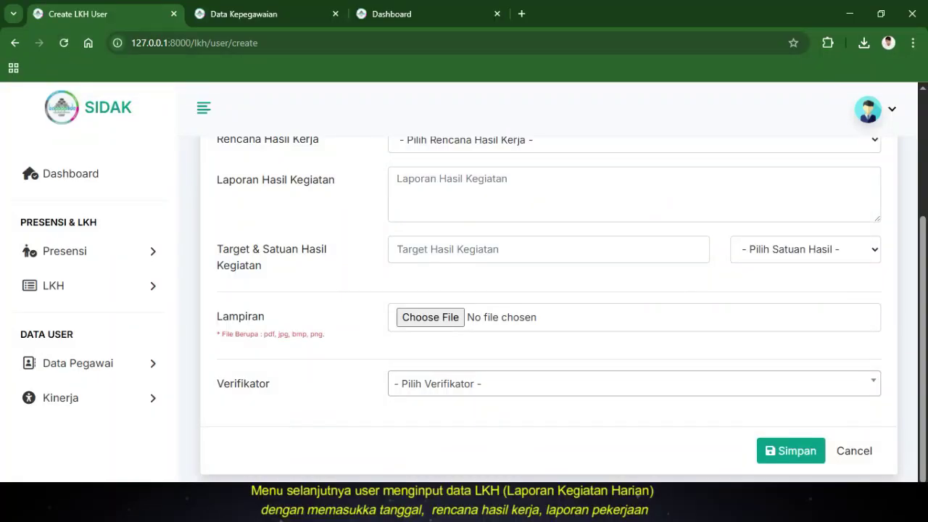
Set the LKH date to the 15th, plan Dokumen Perencanaan Tahun 2025, report 'Menyusun Dokumen Renja Tahun 2026'
scroll(549, 305, up, 3)
click(634, 288)
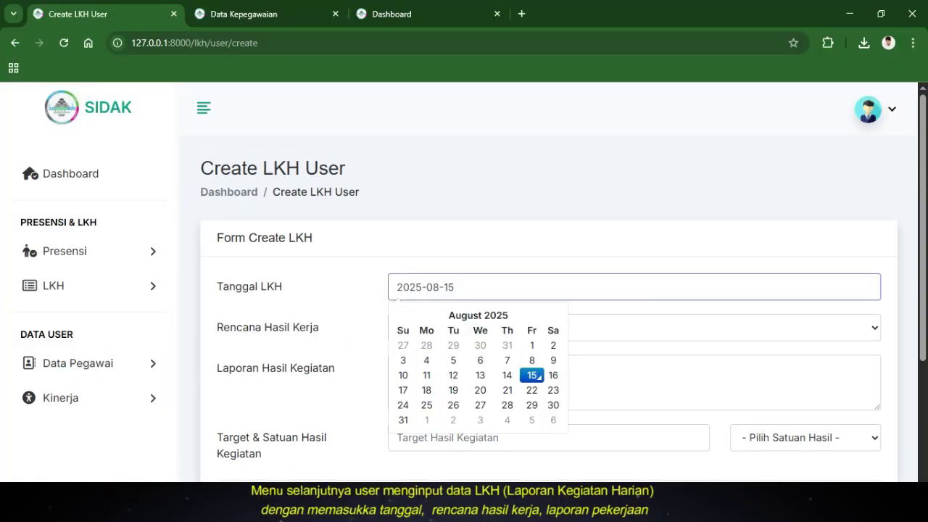
click(531, 375)
click(634, 327)
click(621, 369)
scroll(622, 369, down, 1)
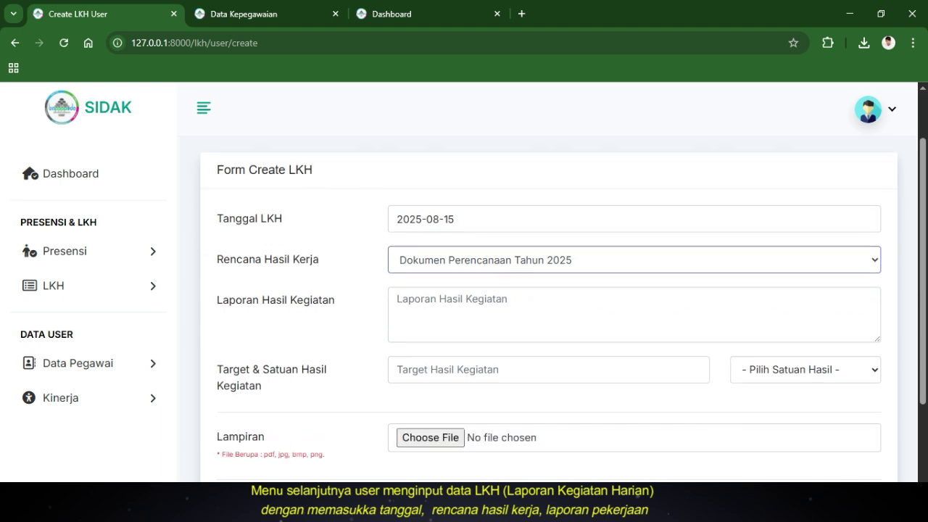
click(634, 315)
text(Menyusun Dokume)
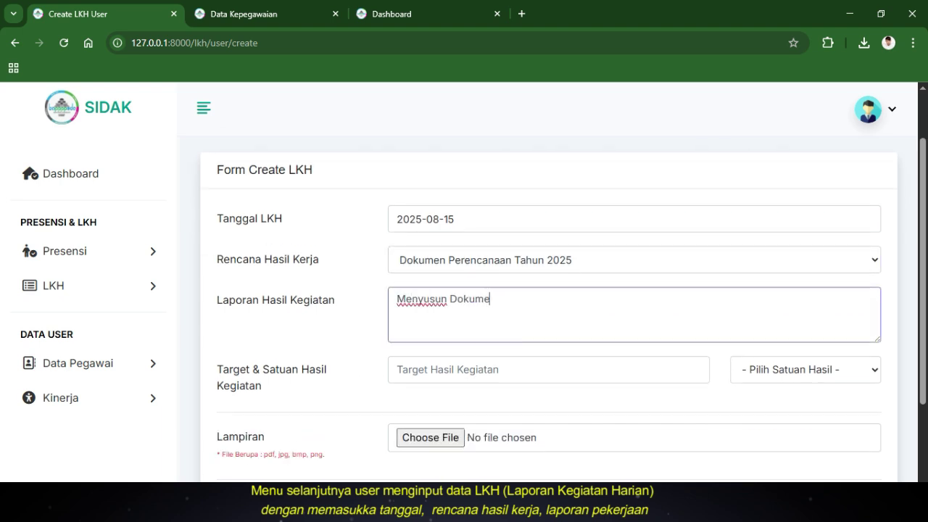
text(n Renja Tahun 2026)
Set the LKH target to 10 with unit Persen (%)
key(Tab)
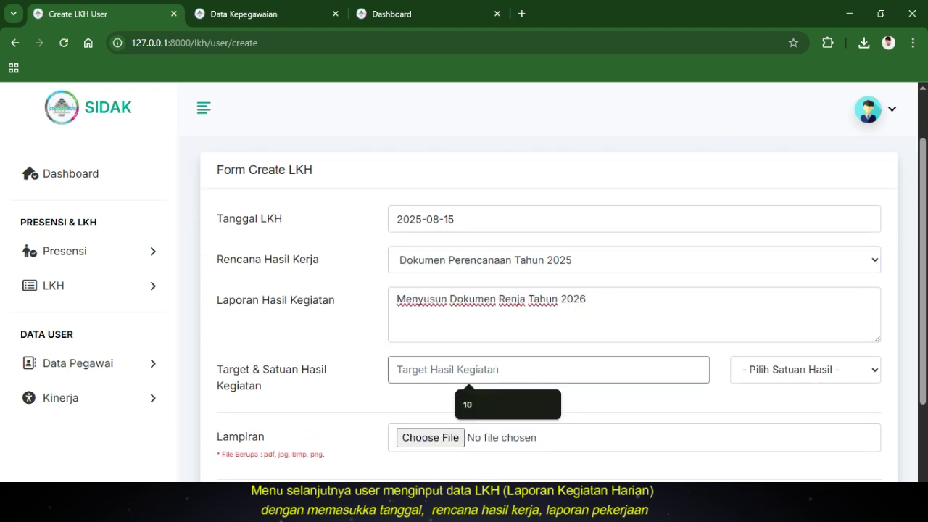
text(10)
key(Tab)
key(alt+Down)
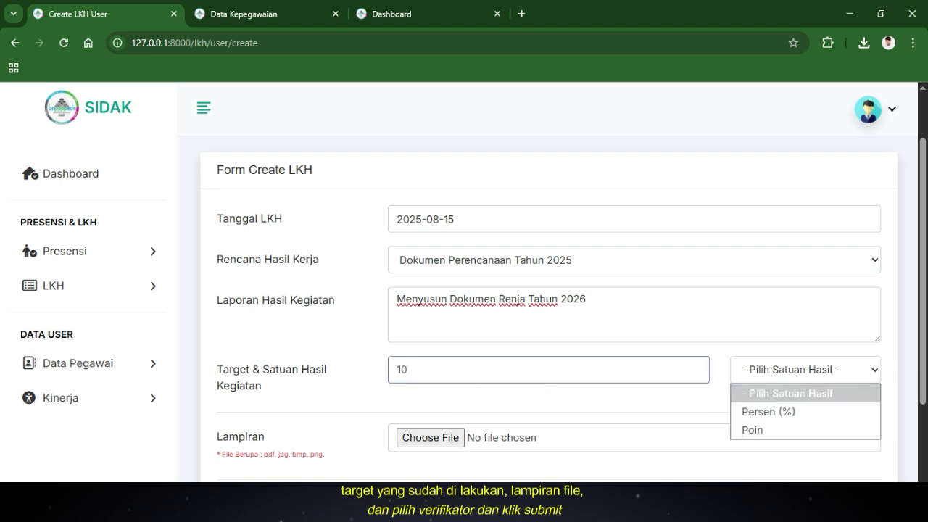
key(Down)
key(Return)
Attach BAB I Renja 2026.pdf as the LKH attachment
key(Tab)
key(space)
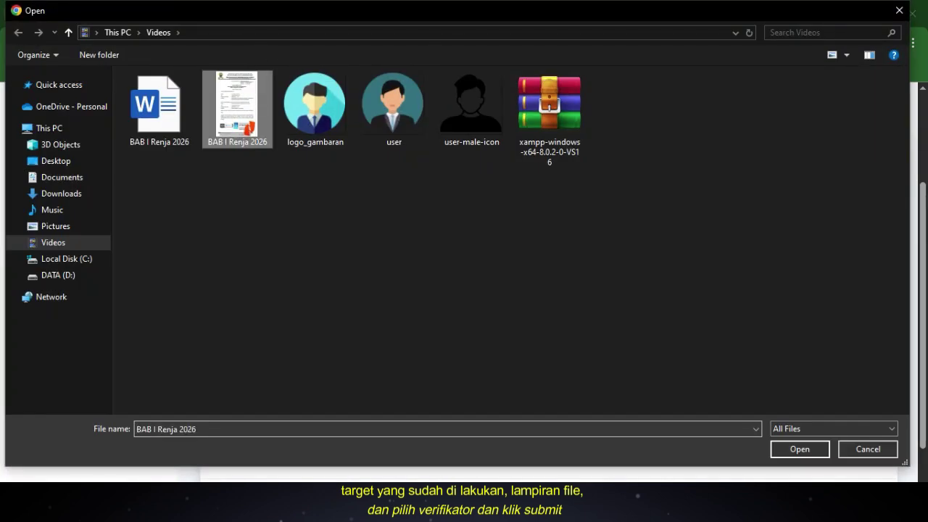
key(Tab)
key(Return)
drag(217, 386, 325, 386)
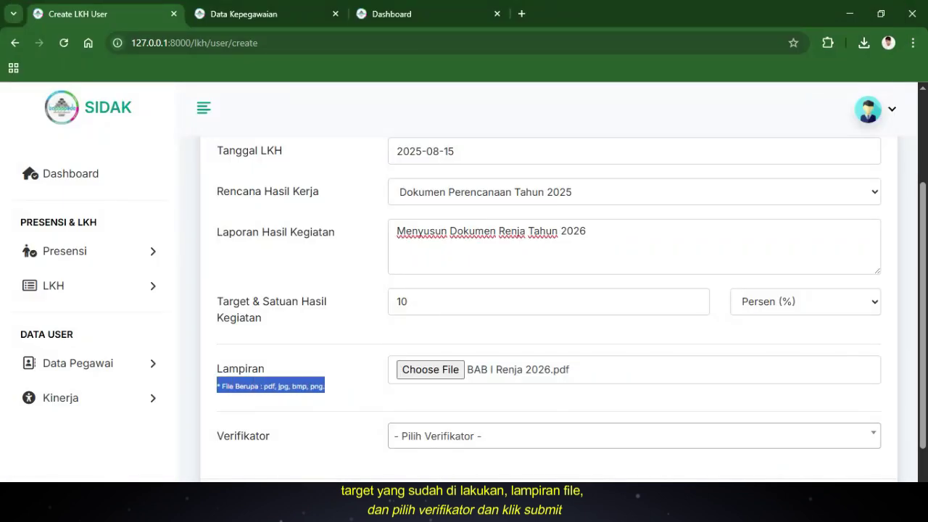
Choose the verifier and submit the new LKH
key(Tab)
key(alt+Down)
key(Return)
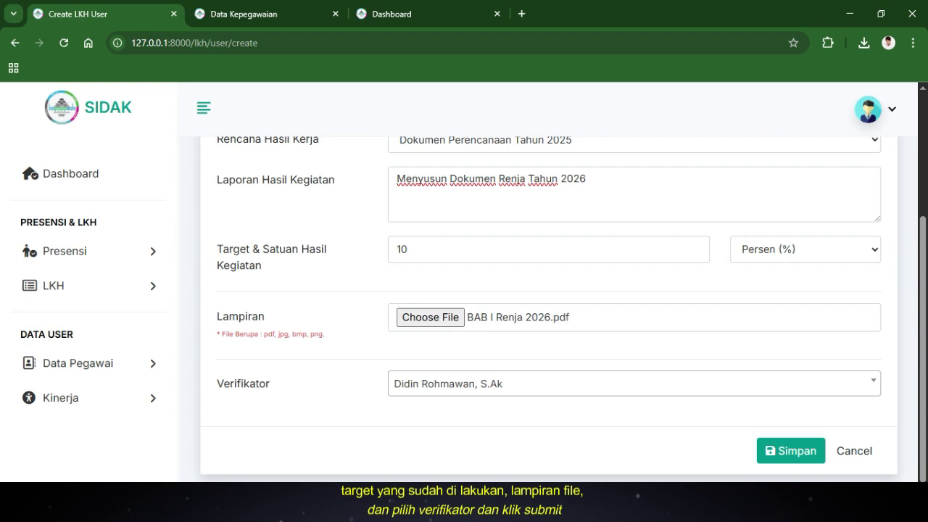
key(Tab)
key(Return)
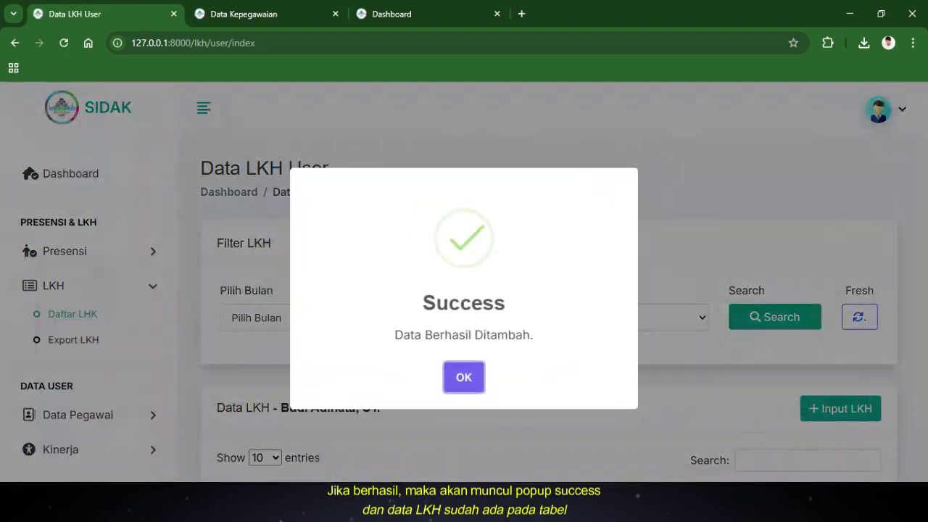
Dismiss the success message, review the new LKH row, and open it for editing
key(Return)
scroll(551, 304, down, 2)
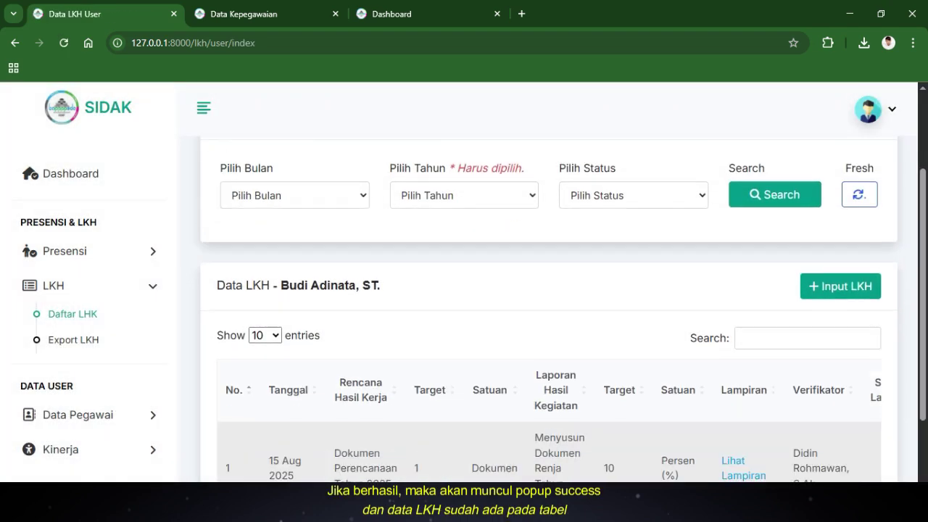
scroll(551, 311, down, 2)
drag(224, 367, 765, 375)
scroll(551, 368, right, 2)
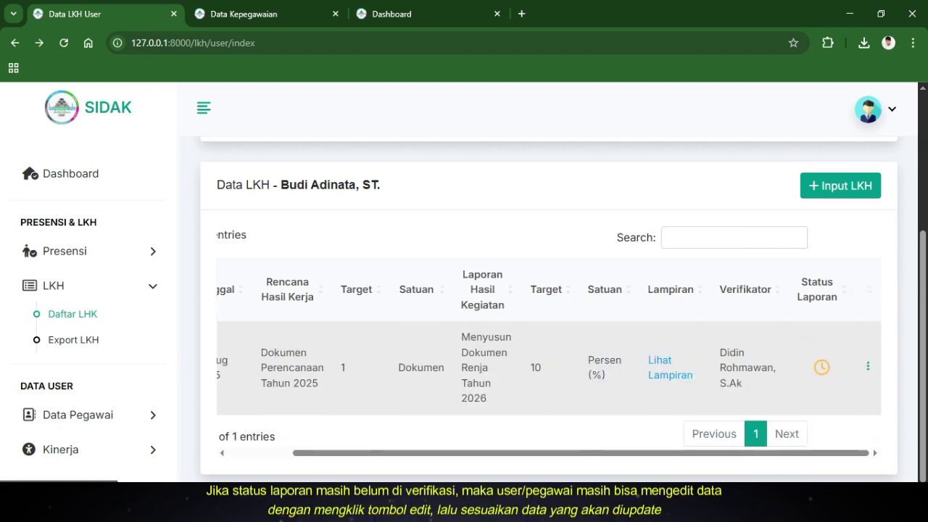
click(868, 366)
click(797, 386)
scroll(551, 312, down, 3)
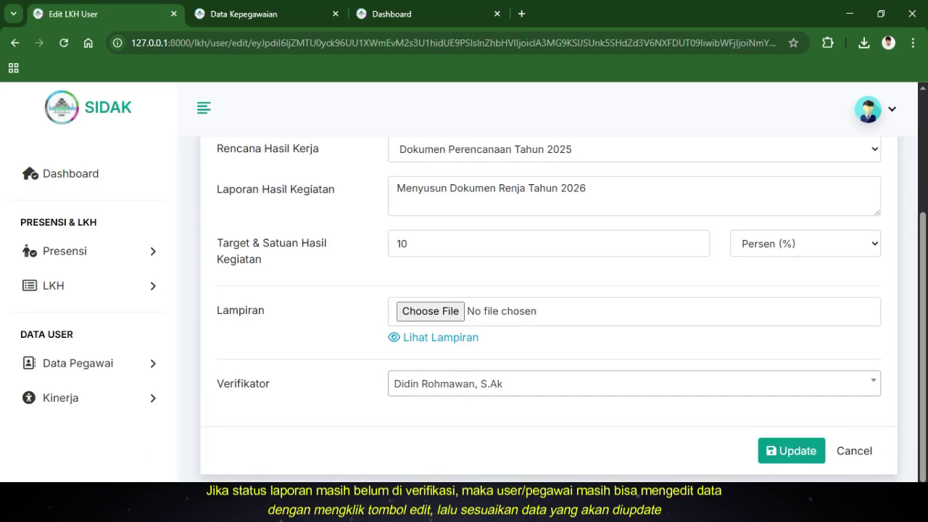
scroll(587, 324, up, 2)
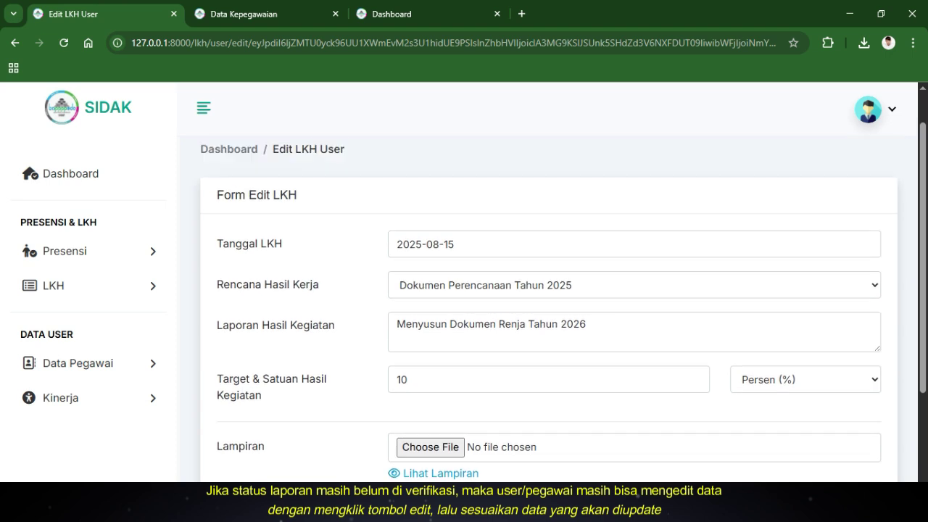
Change the report to 'Menyusun Dokumen Renja Murni Tahun 2026' and save the update
click(586, 324)
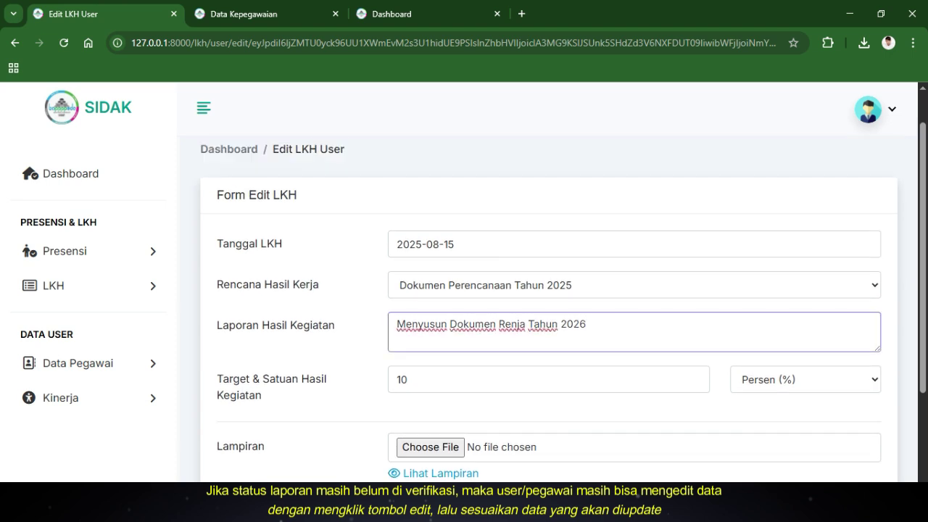
click(525, 324)
text(Murni)
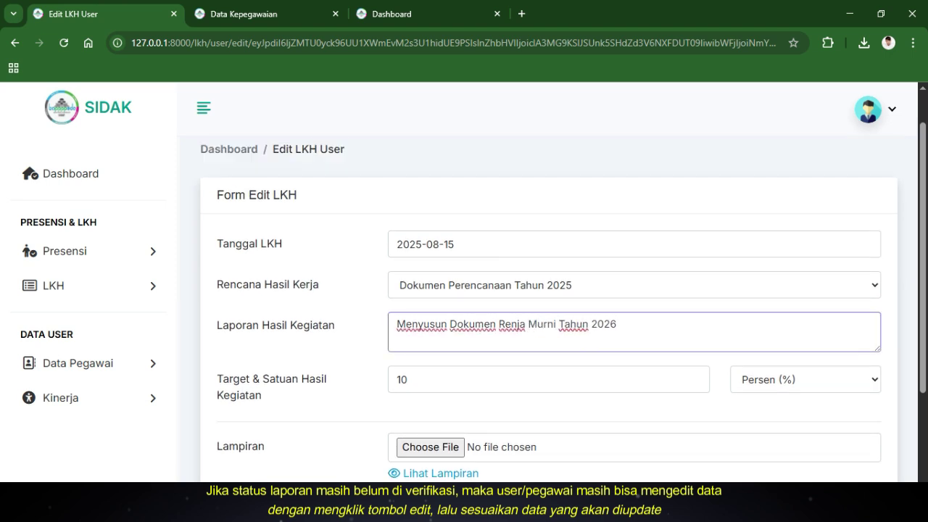
scroll(551, 304, down, 2)
click(792, 450)
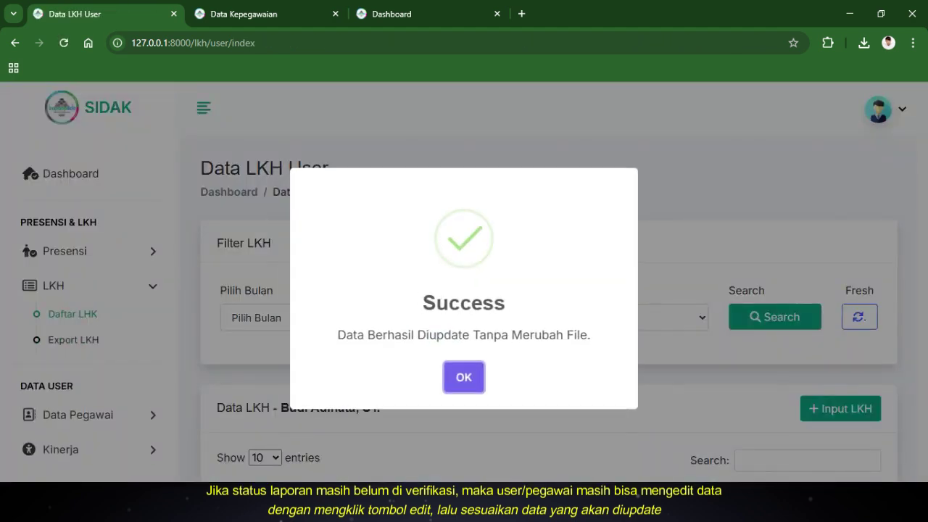
click(464, 377)
Filter the LKH list to Juli 2025
scroll(295, 305, down, 1)
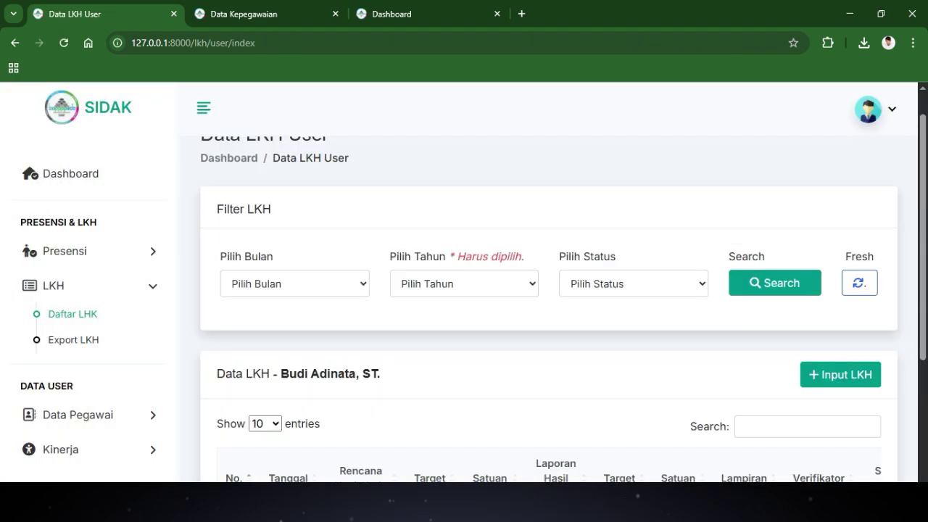
click(294, 283)
click(240, 168)
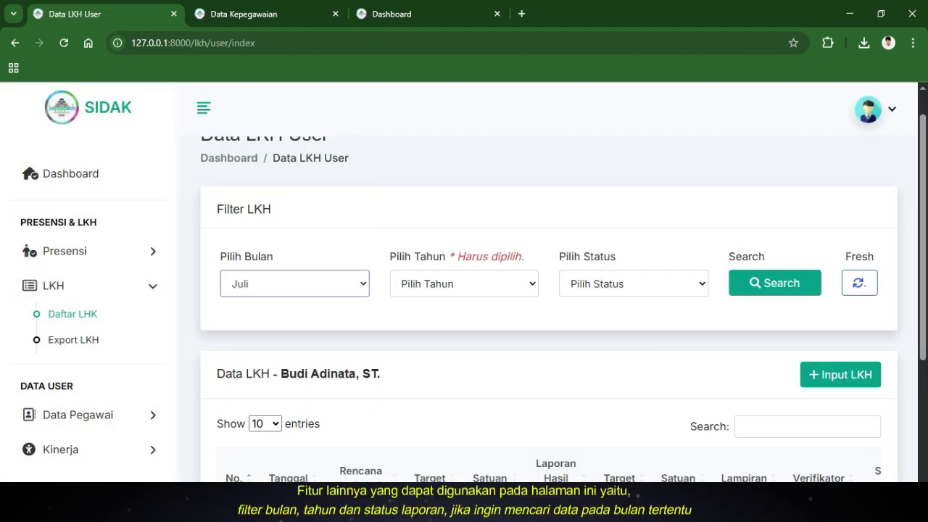
click(464, 284)
click(413, 326)
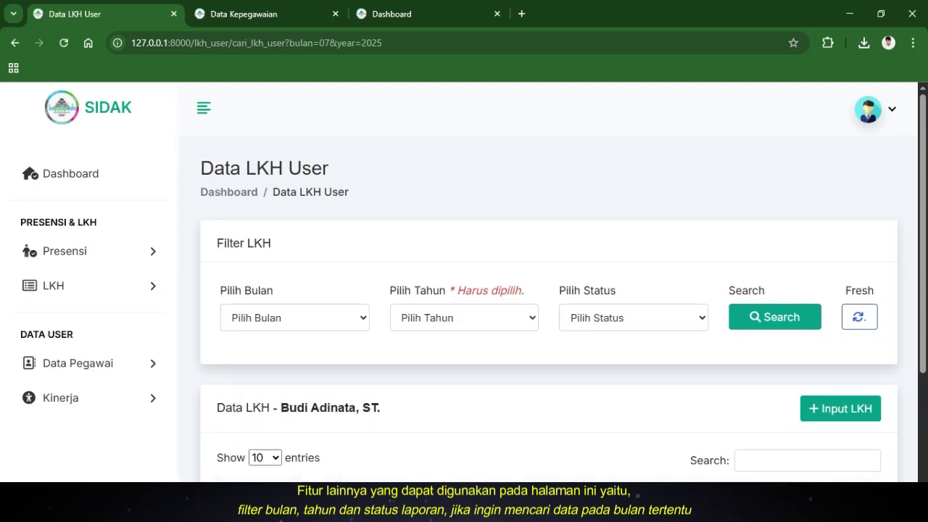
scroll(548, 305, down, 2)
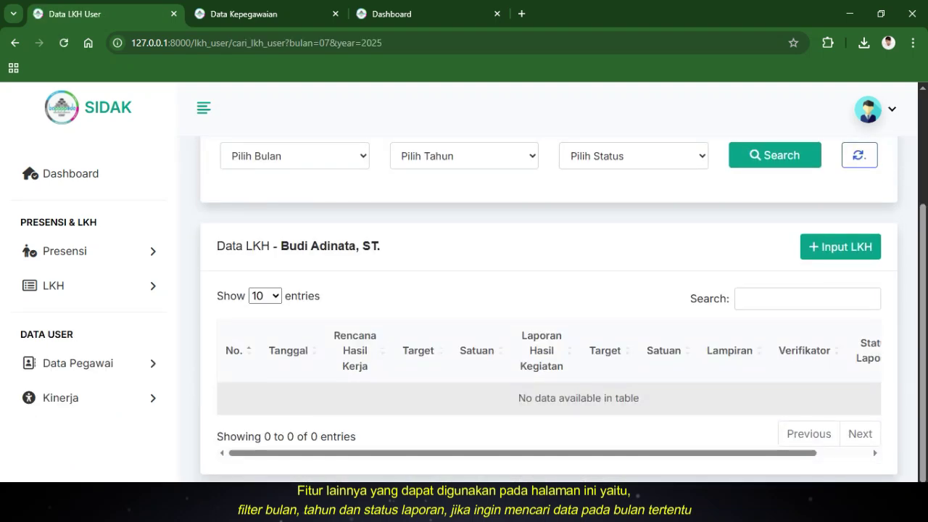
scroll(549, 305, up, 2)
Search the LKH list for Agustus 2025, then go to the Export LKH page
click(295, 292)
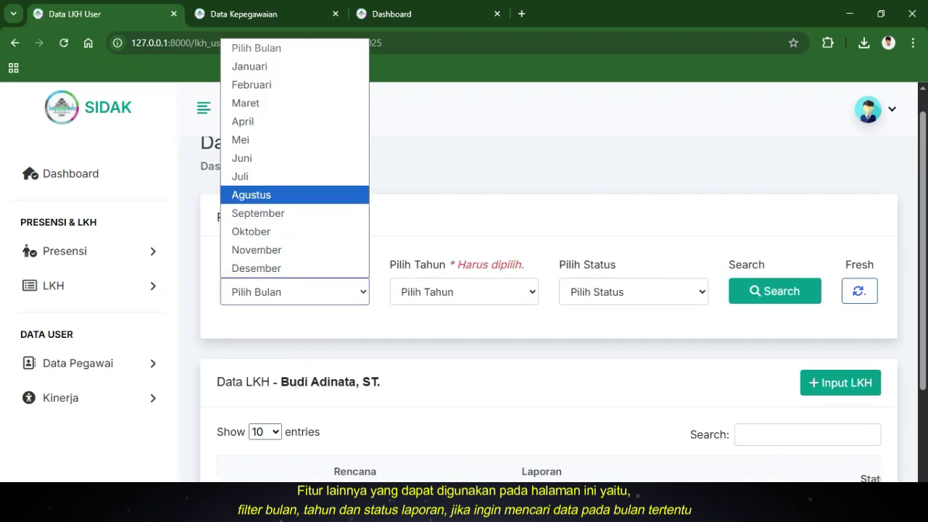
click(269, 195)
click(464, 292)
click(414, 332)
click(774, 291)
scroll(549, 305, down, 3)
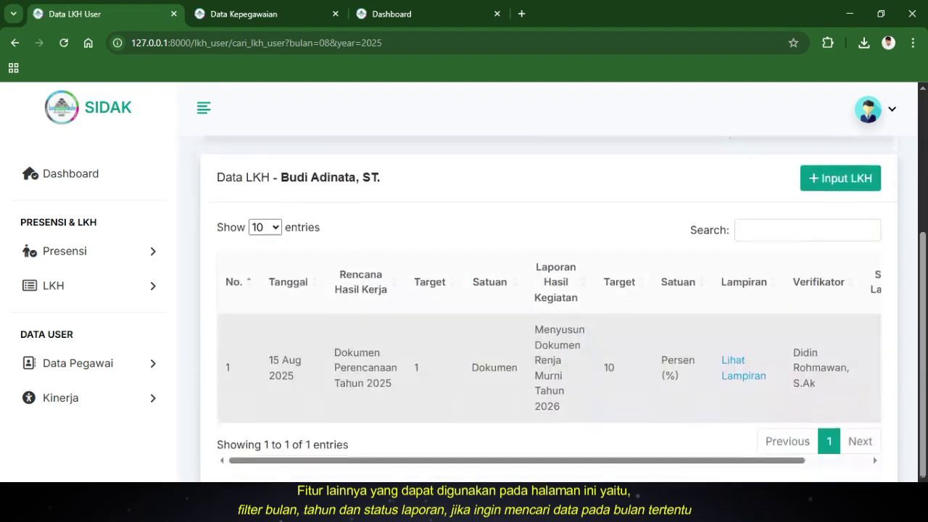
click(53, 286)
click(73, 339)
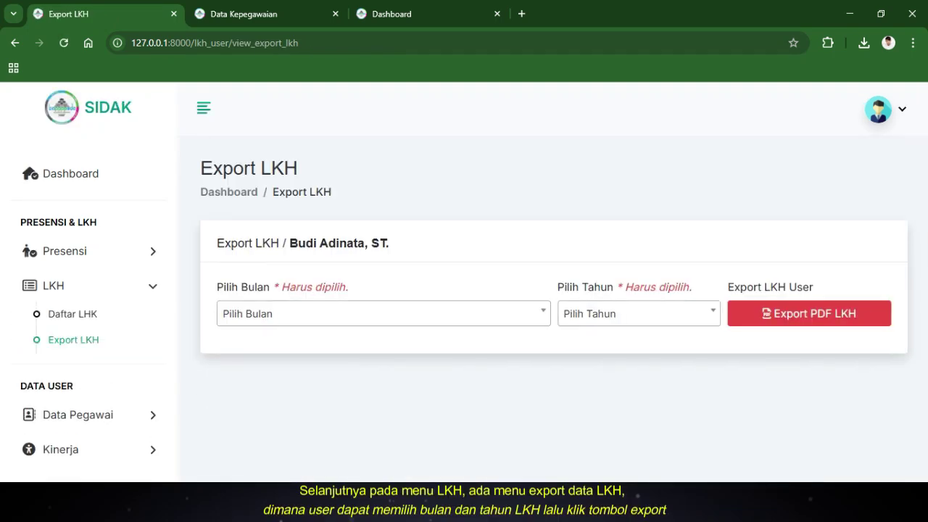
Choose Agustus and 2025 and export the LKH as a PDF
click(383, 313)
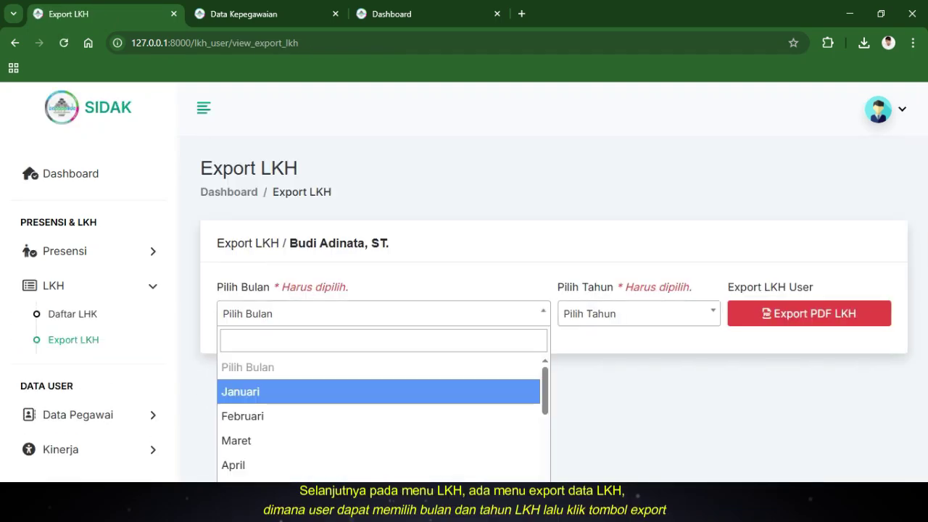
scroll(378, 406, down, 3)
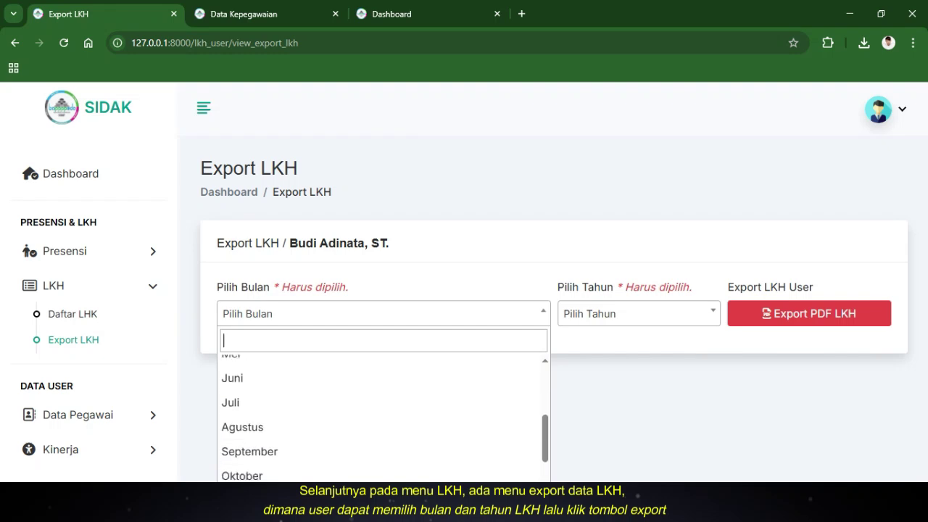
key(Return)
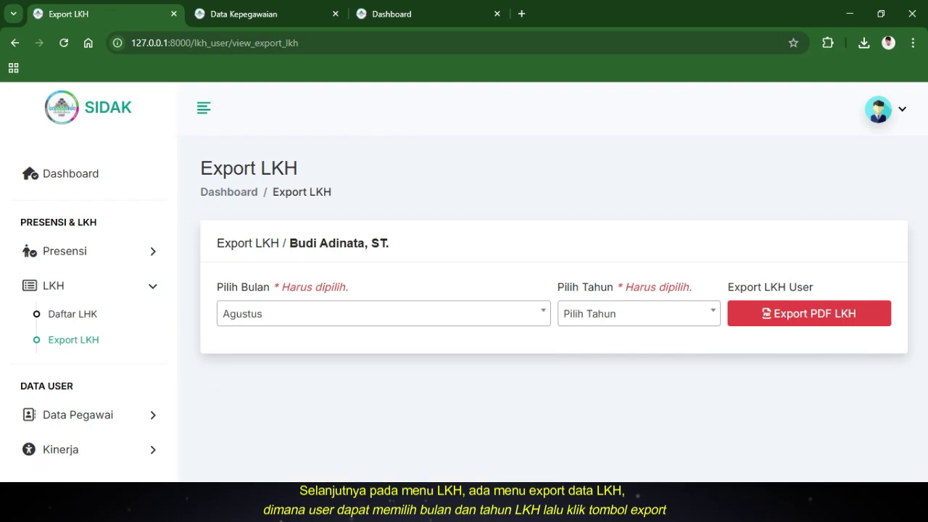
click(638, 314)
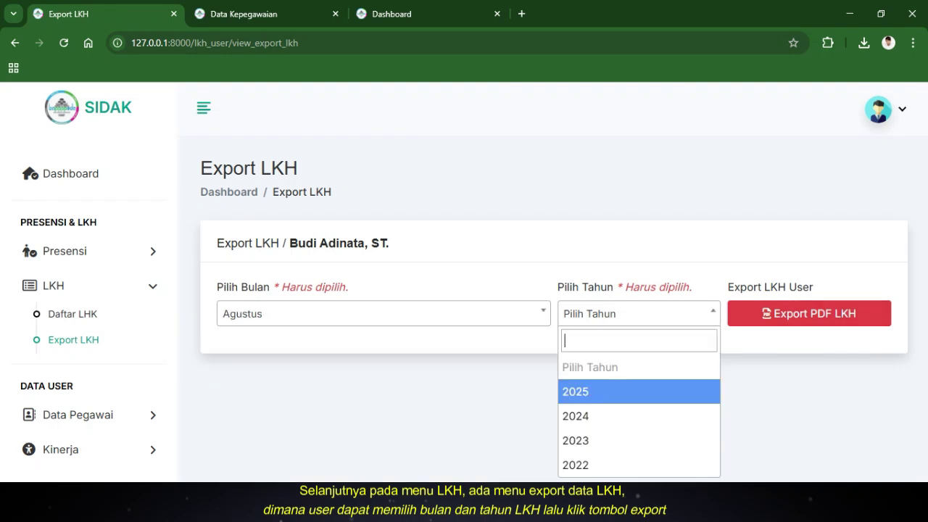
key(Return)
click(809, 313)
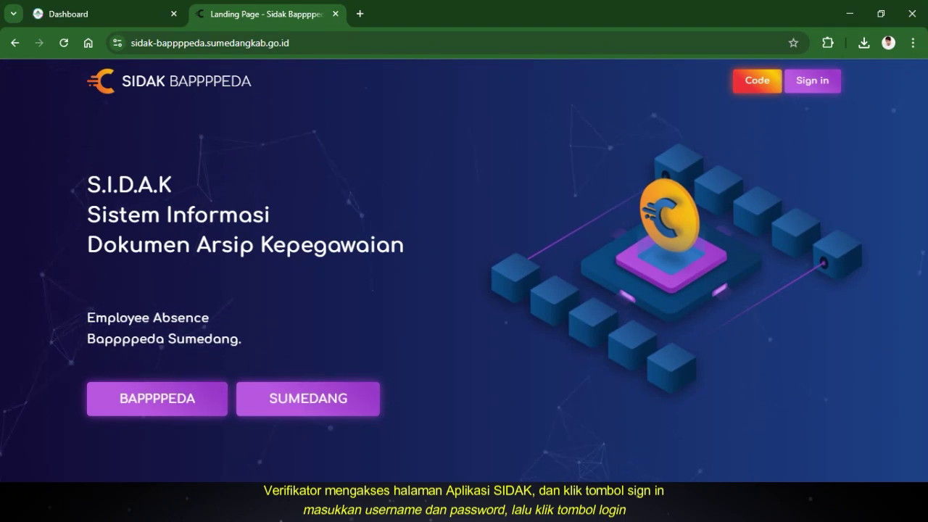
Log in as the verifier using the saved autofill credentials and dismiss the Login Berhasil message
click(812, 81)
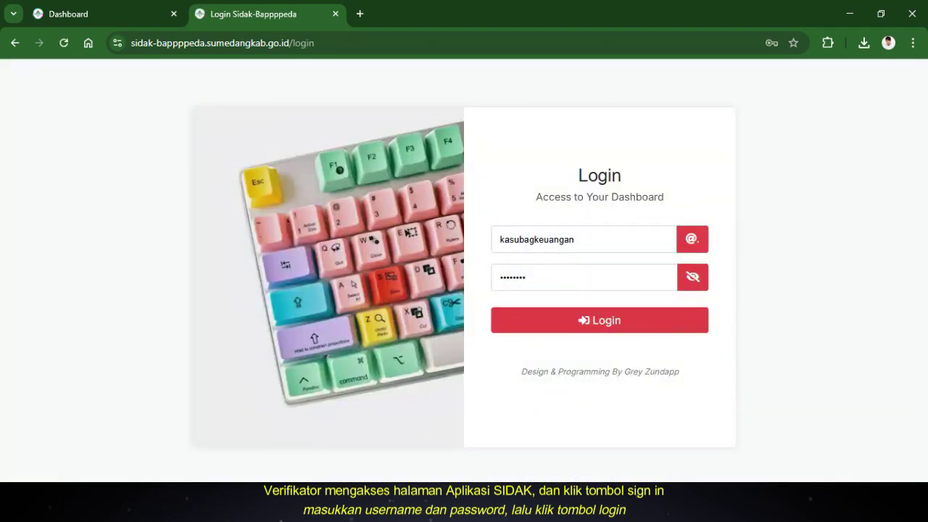
double_click(536, 240)
text(kas)
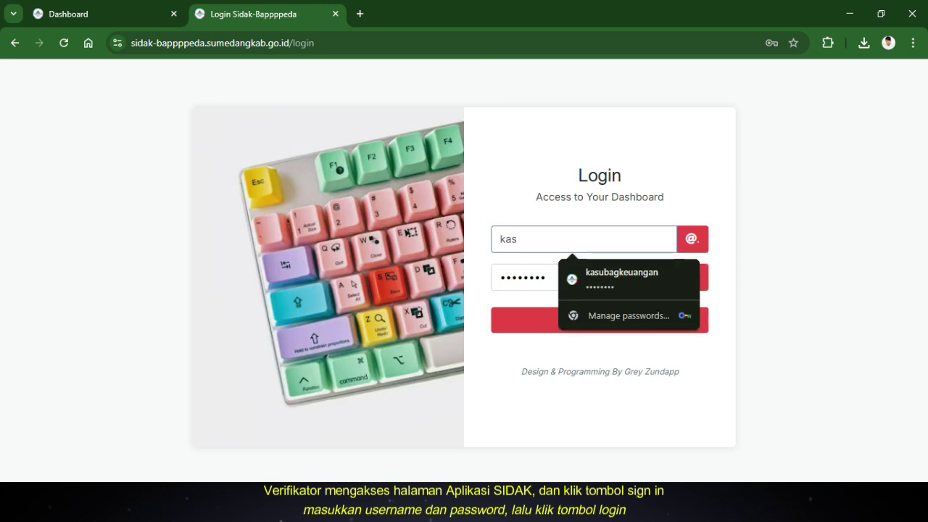
key(Down)
key(Return)
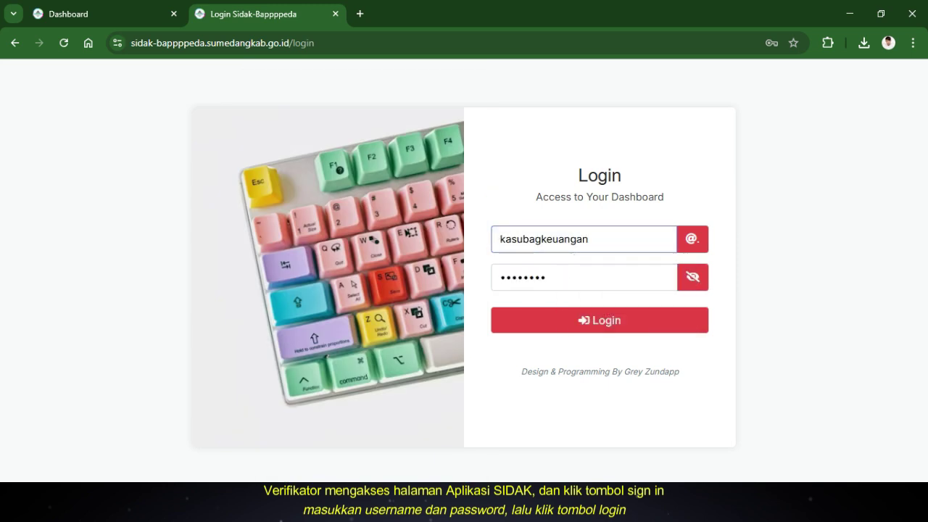
key(Return)
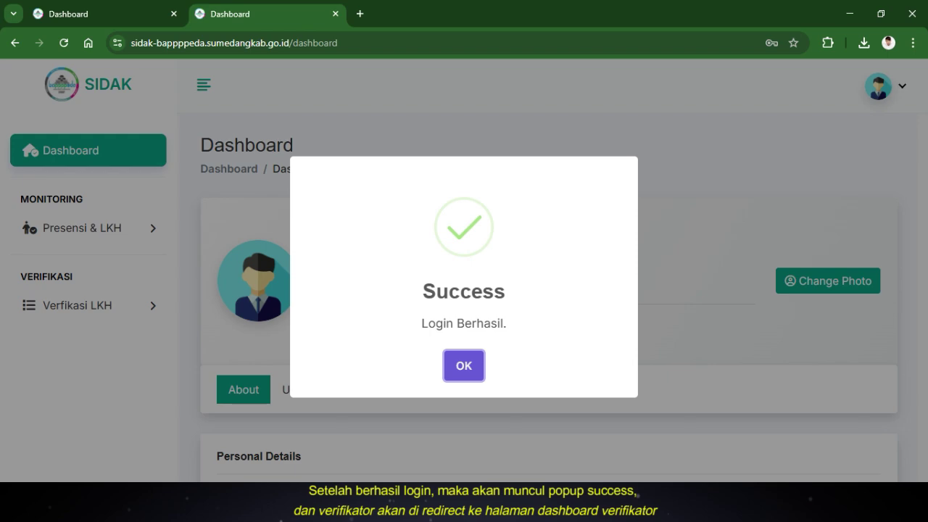
key(Return)
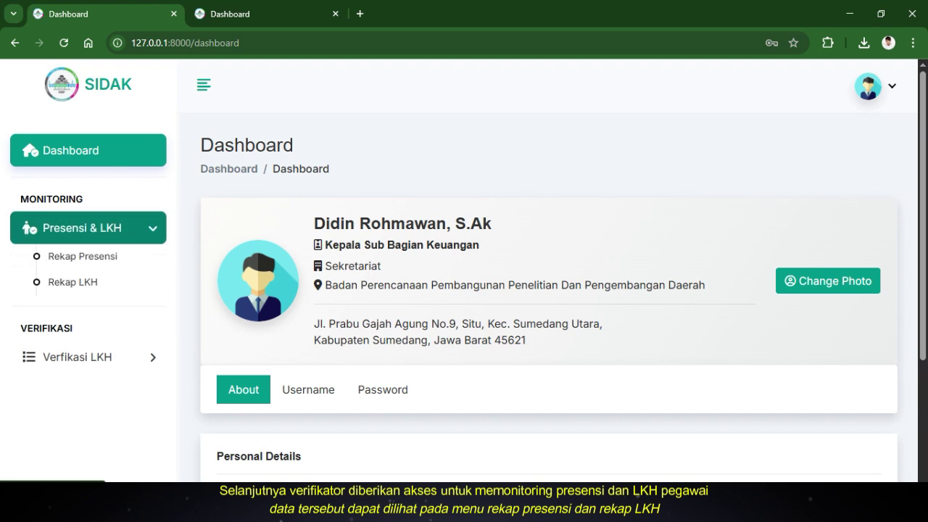
Open Rekap Presensi, filter it to Agustus 2025, and scroll through the three employees
click(82, 256)
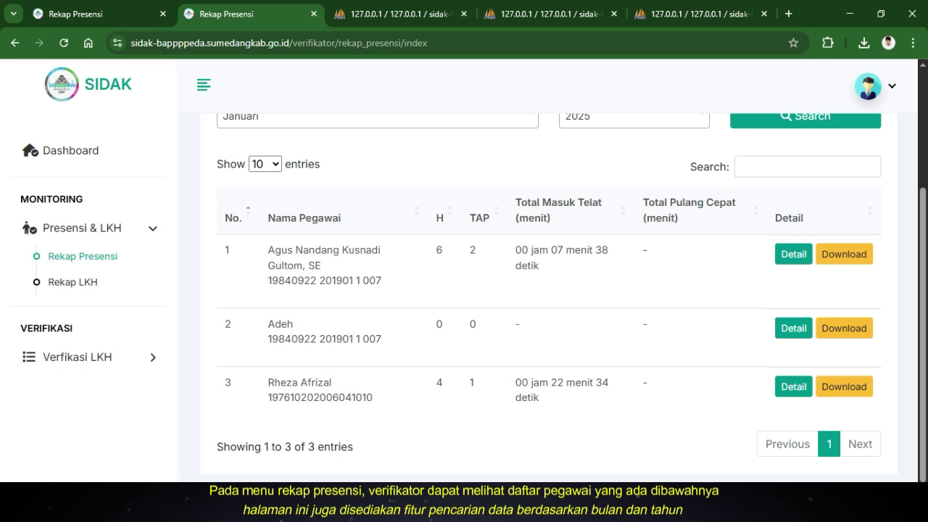
scroll(551, 290, up, 1)
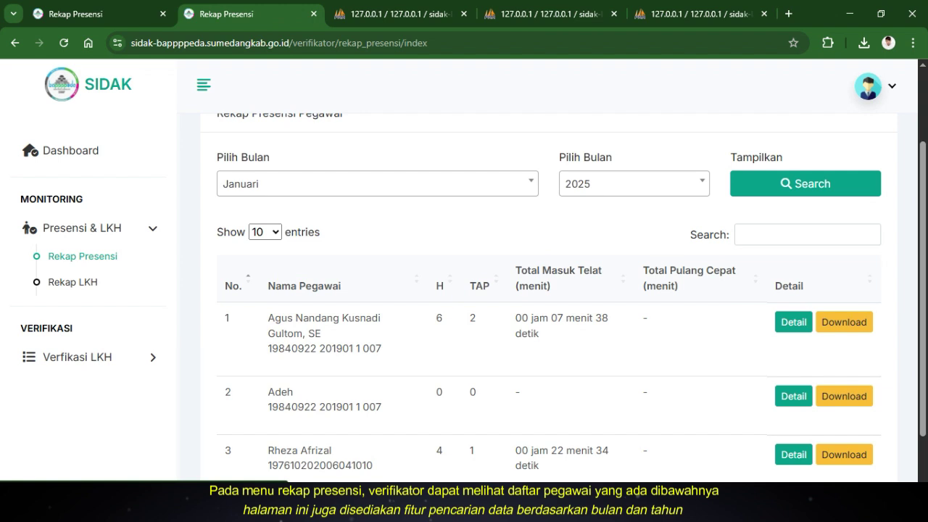
scroll(551, 290, up, 2)
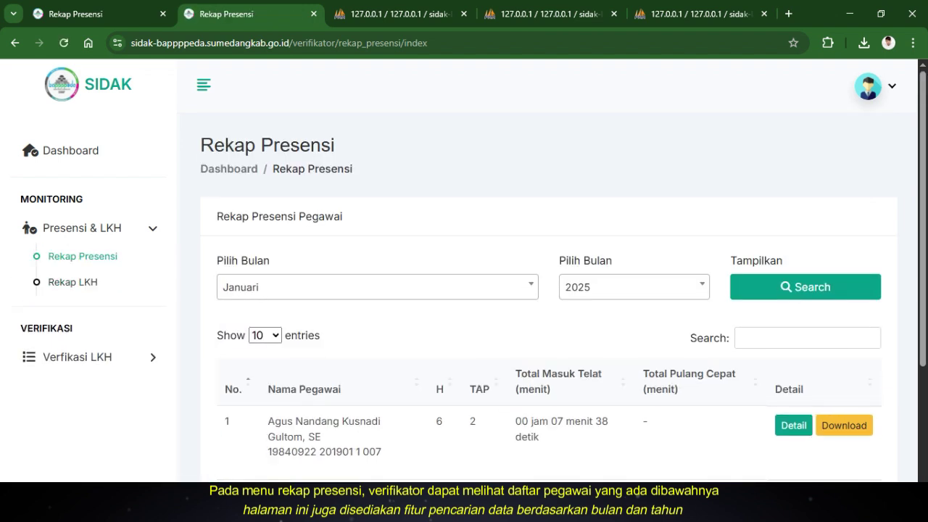
scroll(551, 290, down, 1)
click(377, 219)
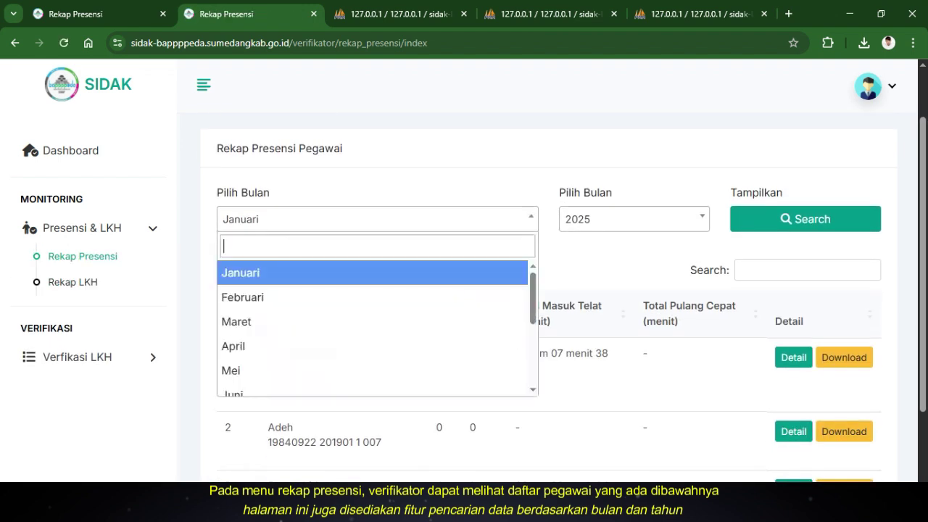
scroll(373, 327, down, 1)
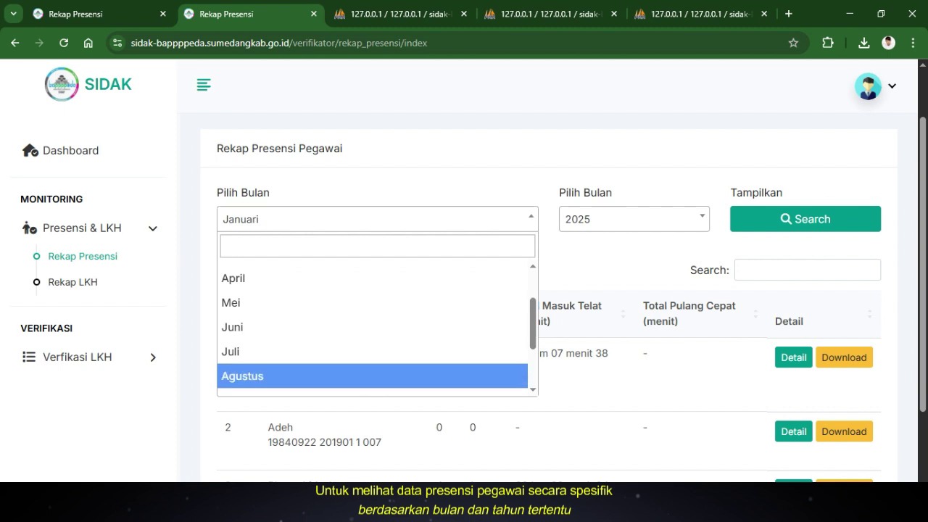
click(374, 375)
click(634, 219)
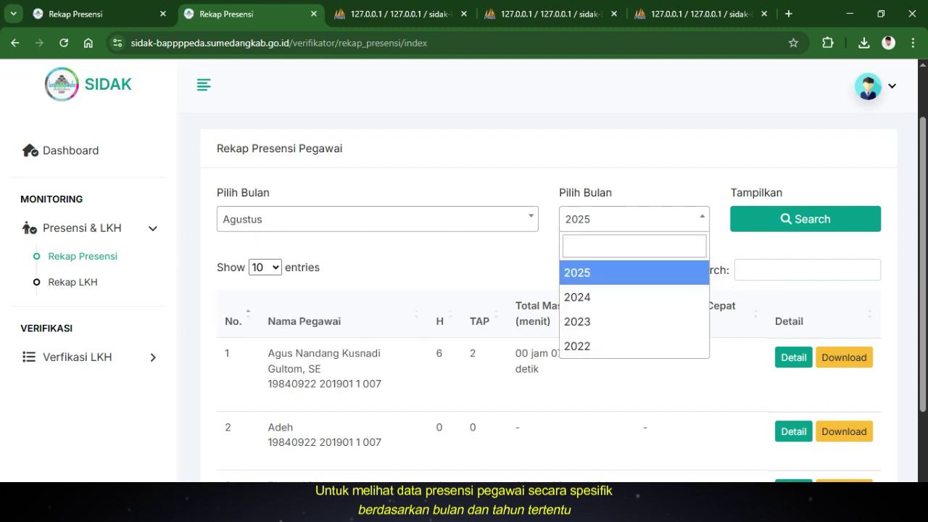
click(577, 273)
click(805, 219)
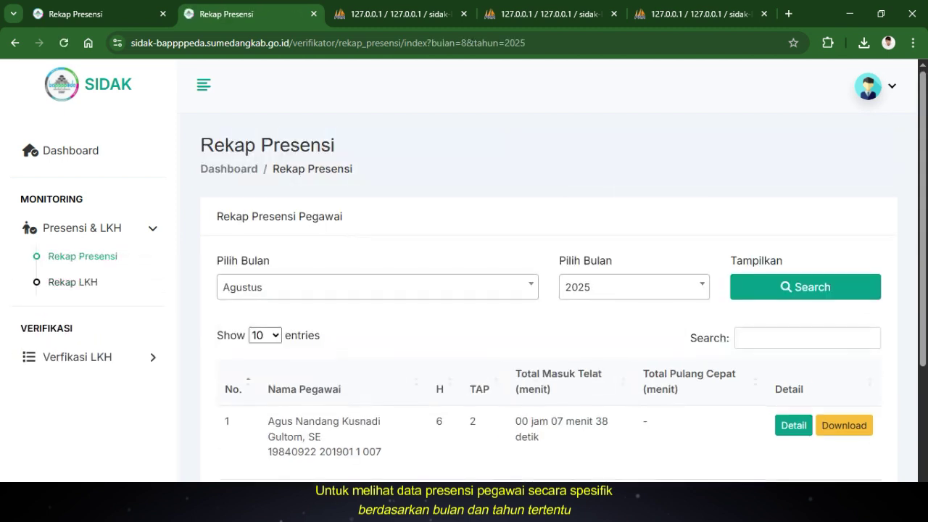
scroll(551, 312, down, 3)
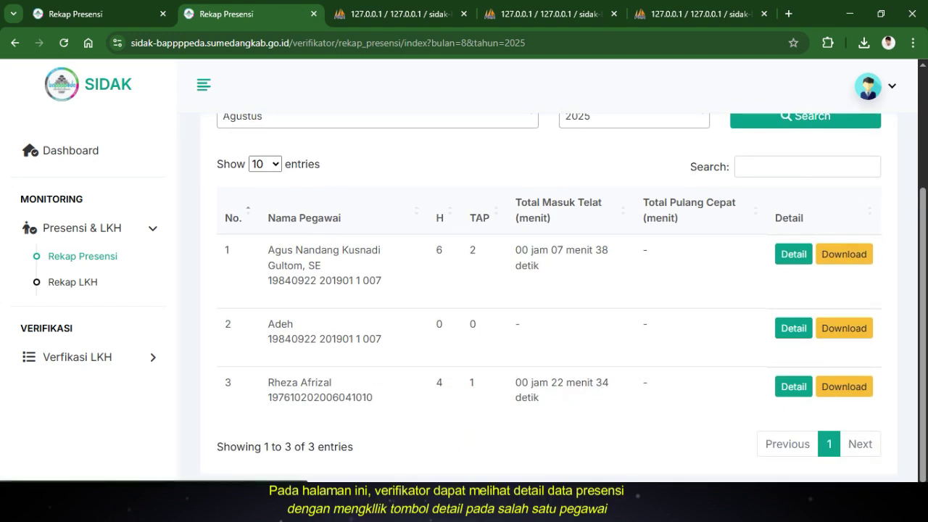
click(793, 254)
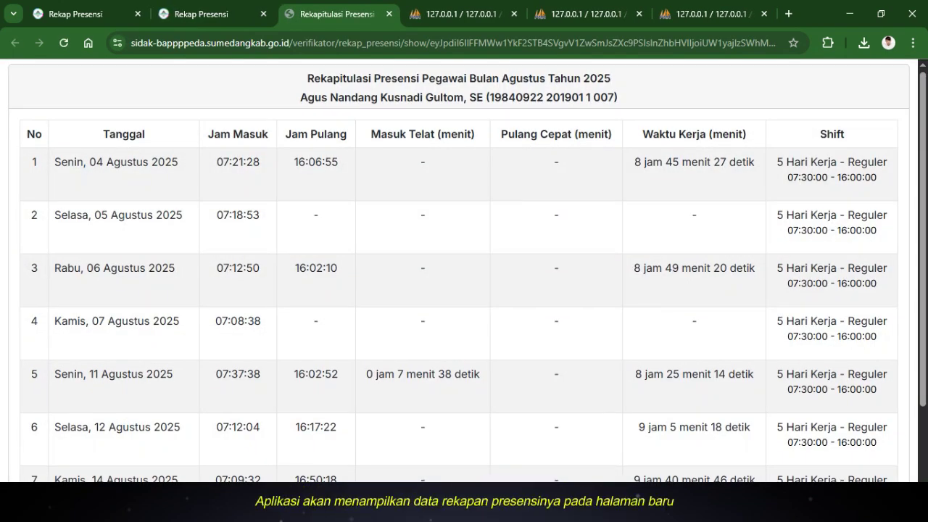
scroll(464, 270, down, 2)
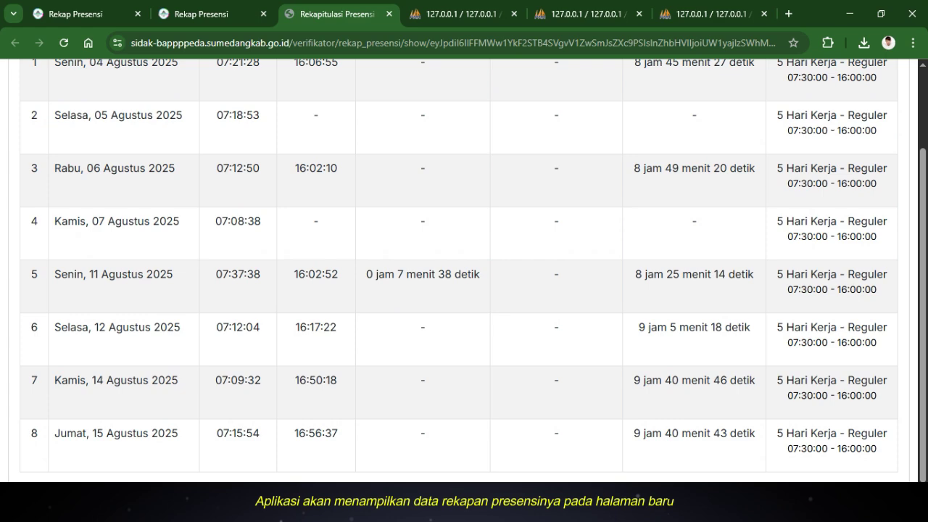
key(ctrl+w)
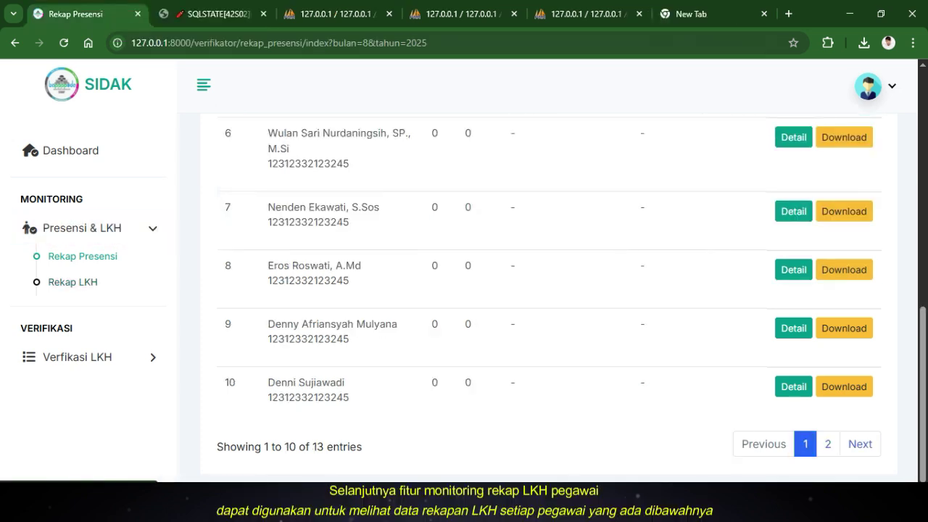
Open Rekap LKH and view the Detail recap of the first employee listed
click(72, 282)
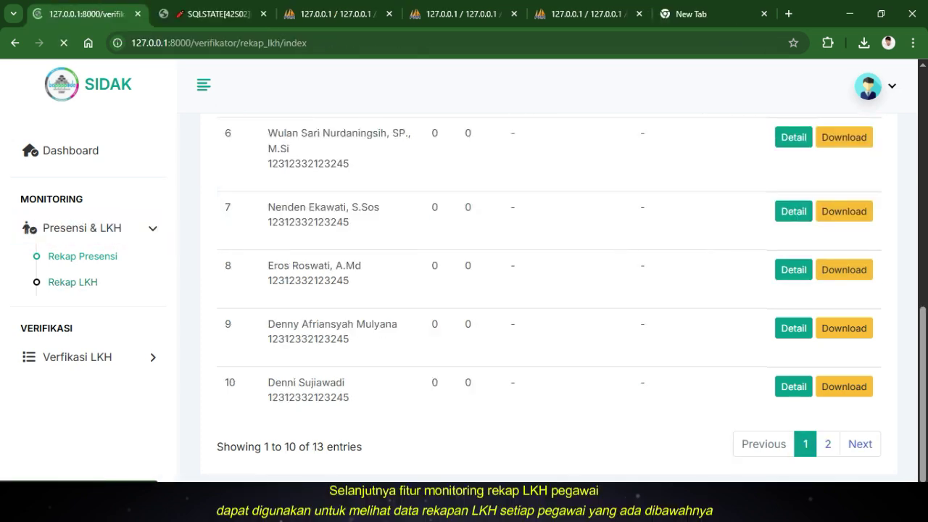
scroll(551, 304, down, 2)
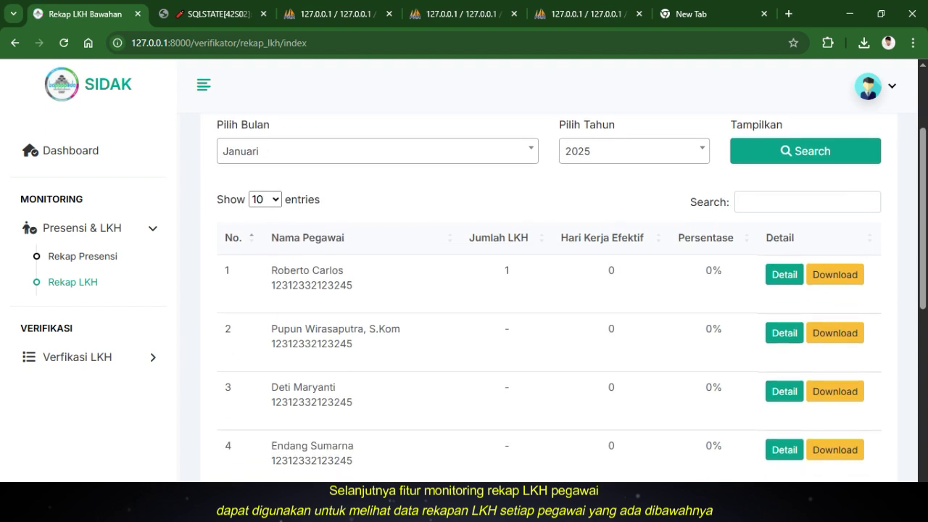
drag(271, 270, 343, 271)
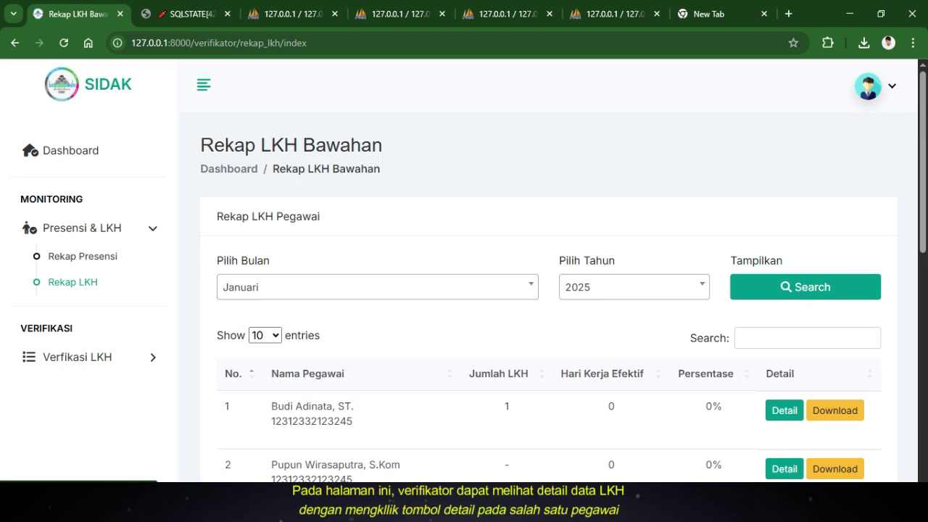
scroll(551, 305, down, 2)
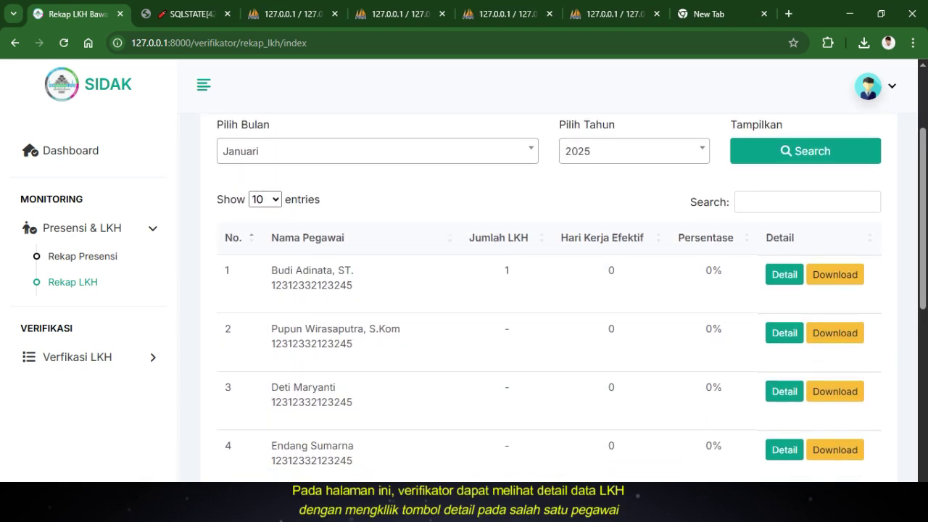
click(783, 274)
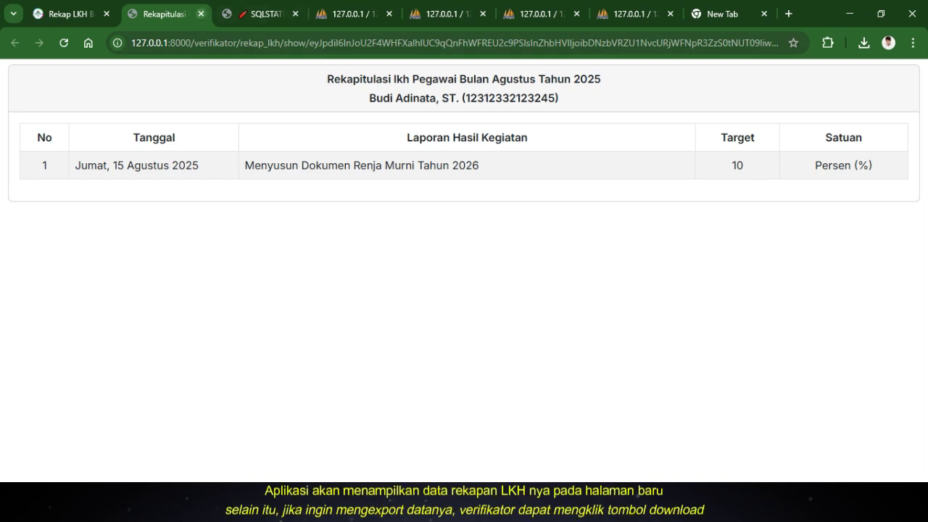
Close the Rekapitulasi detail tab to return to Rekap LKH Bawahan
click(201, 14)
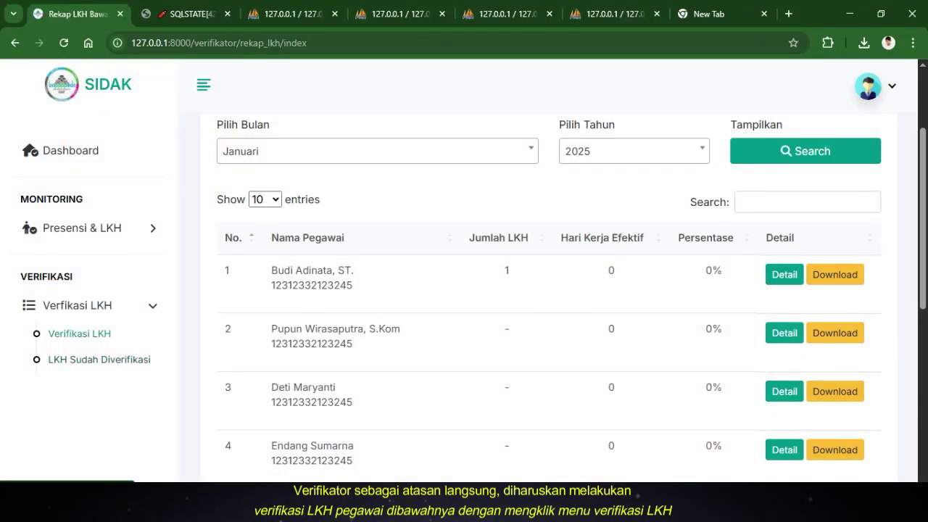
Open the unverified LKH list and look over the first LKH's report text
click(80, 335)
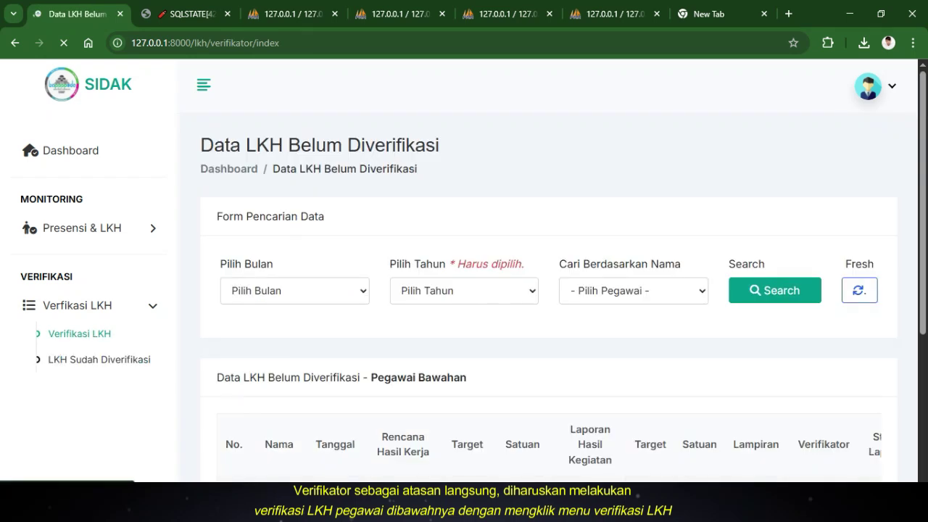
scroll(549, 297, down, 3)
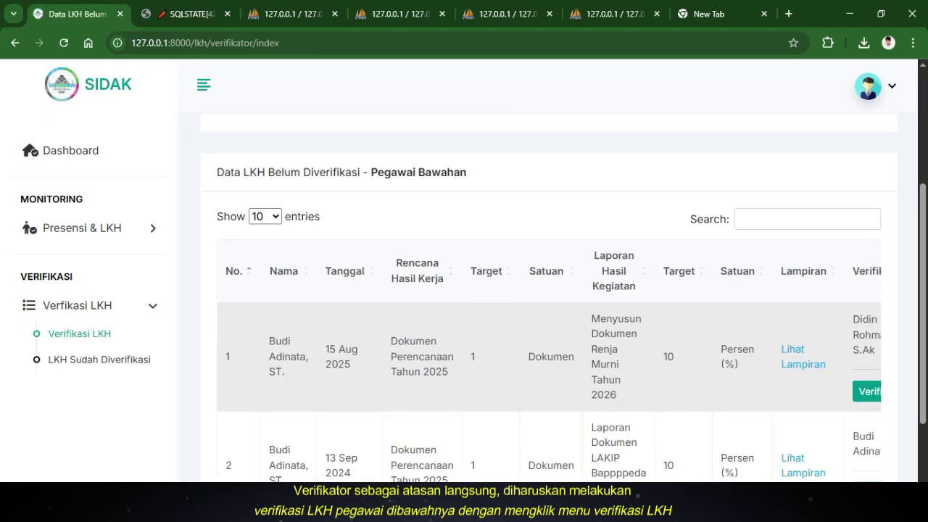
drag(548, 357, 641, 333)
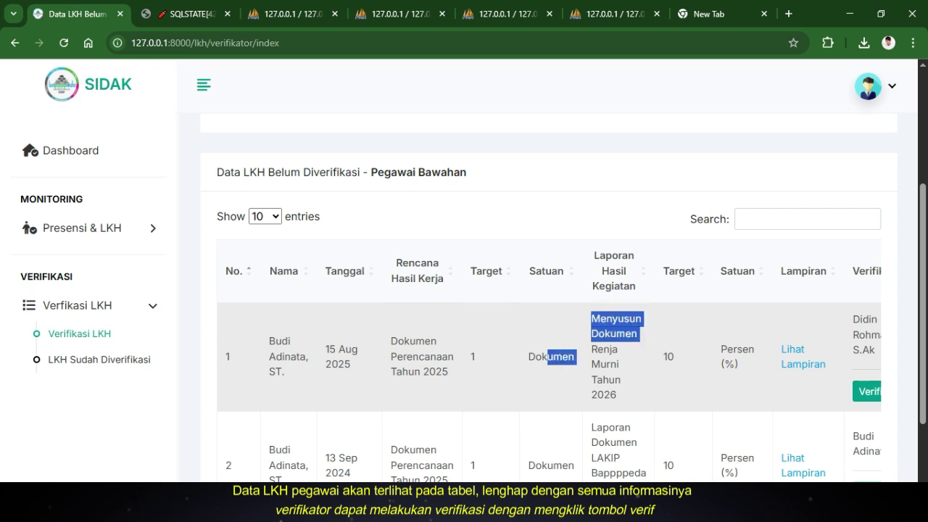
click(641, 339)
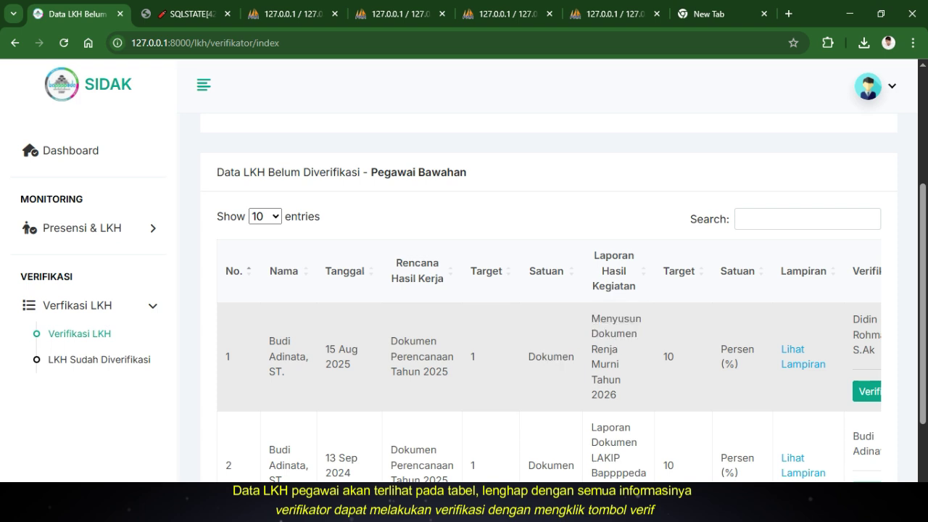
drag(591, 318, 617, 395)
click(617, 396)
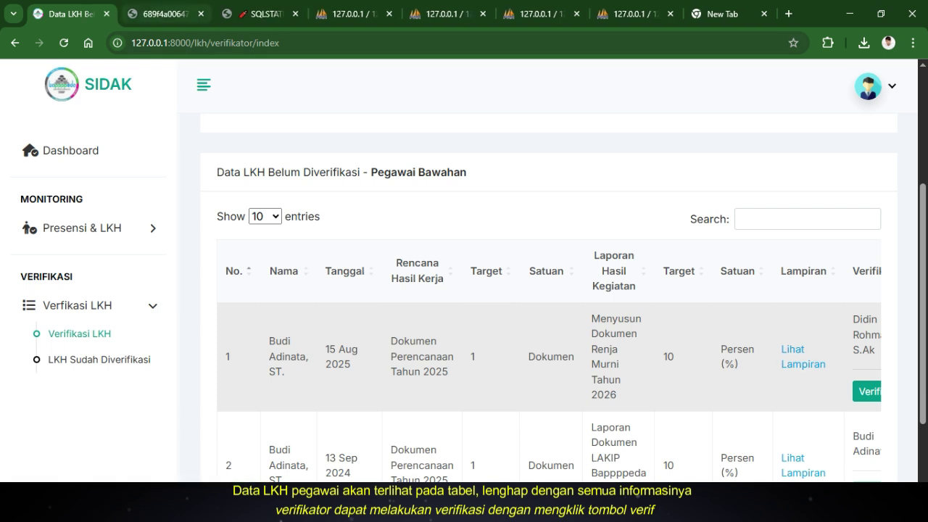
Verify the 15 Aug 2025 LKH and acknowledge the success message
scroll(549, 356, right, 3)
click(771, 390)
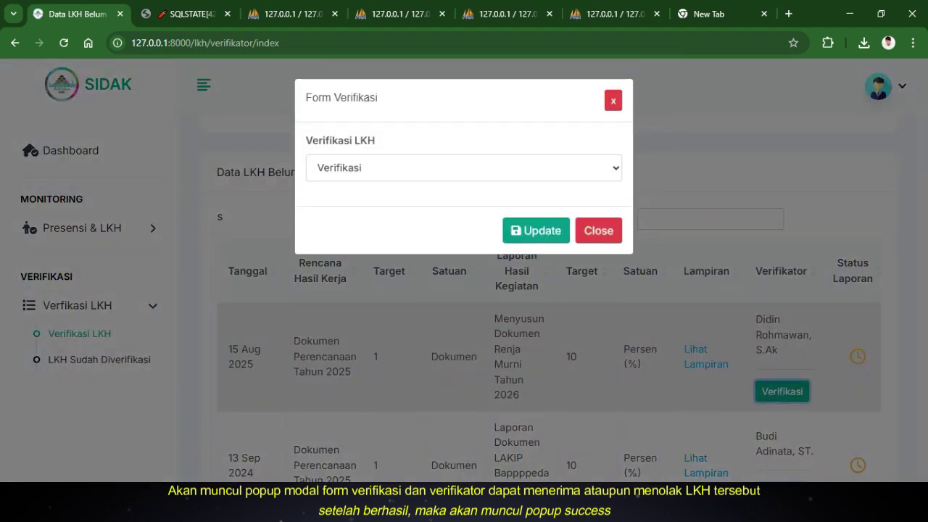
click(536, 231)
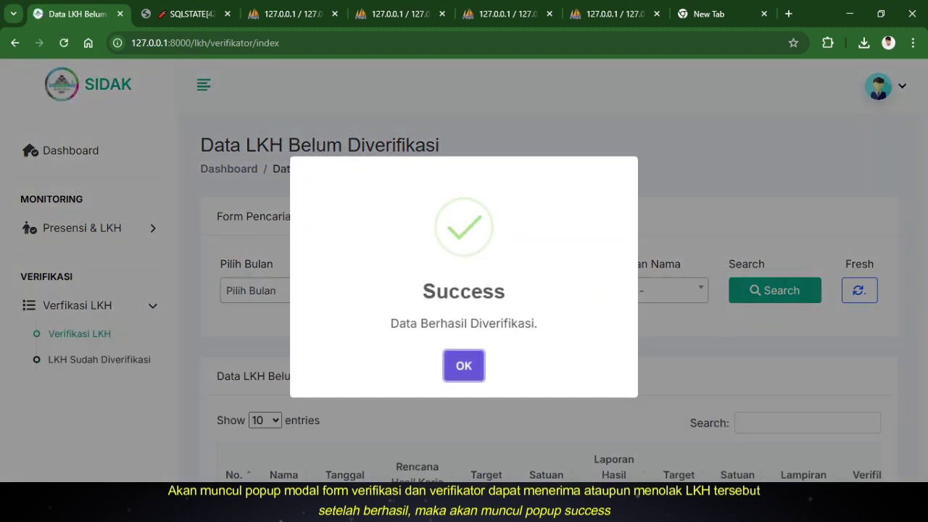
key(Return)
Filter the unverified LKH list to Agustus, 2025 and the only subordinate
scroll(551, 290, down, 1)
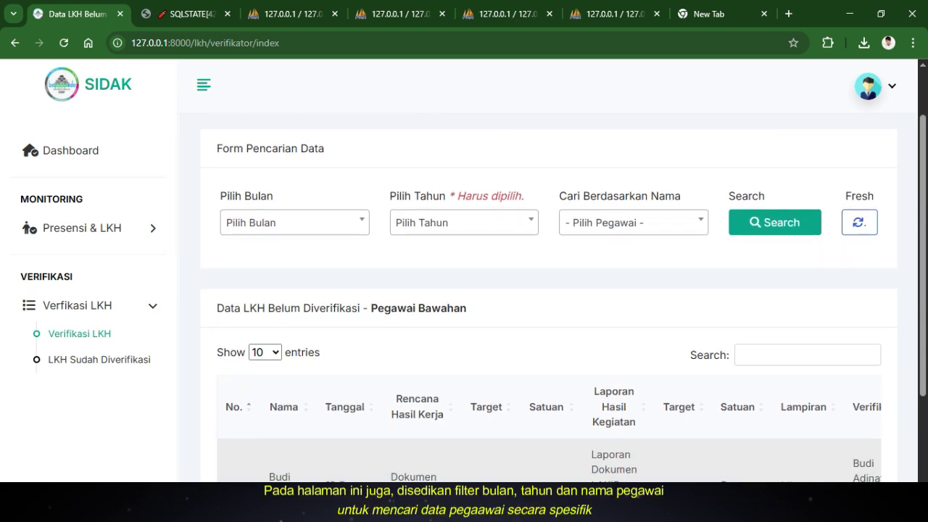
click(293, 222)
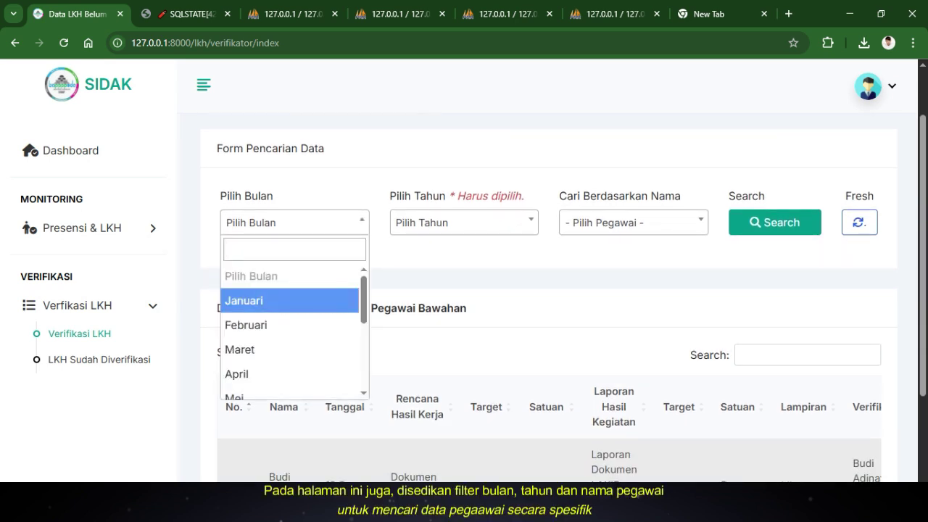
key(Down)
key(Down)
key(Down)
key(Down)
key(Down)
key(Down)
key(Down)
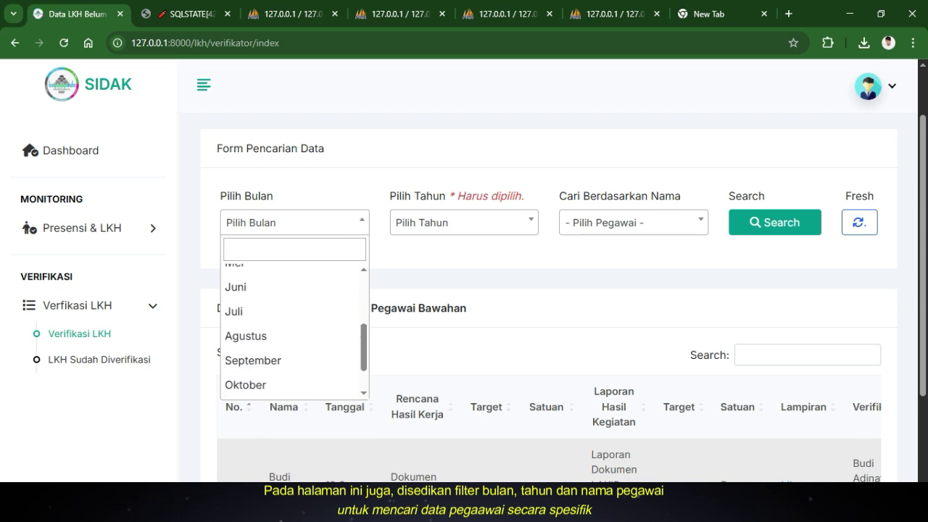
key(Return)
key(Tab)
key(Return)
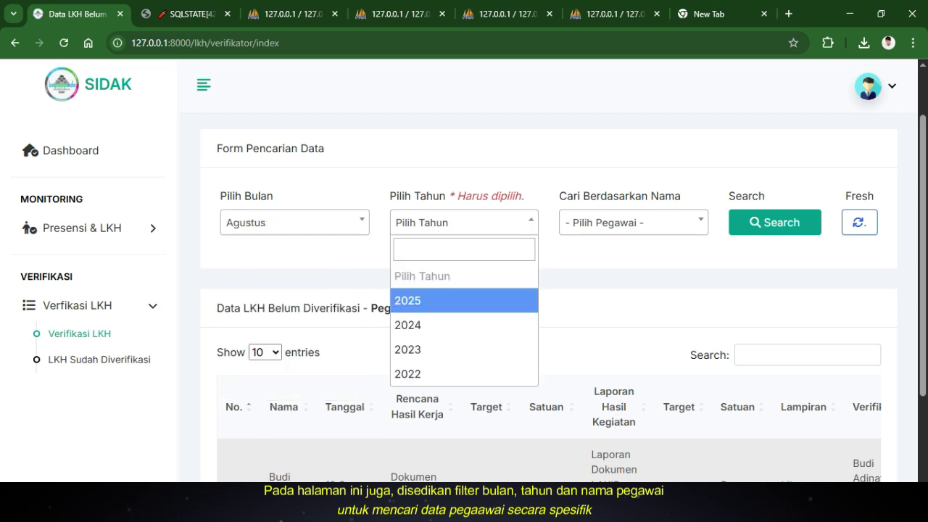
key(Return)
key(Tab)
key(Return)
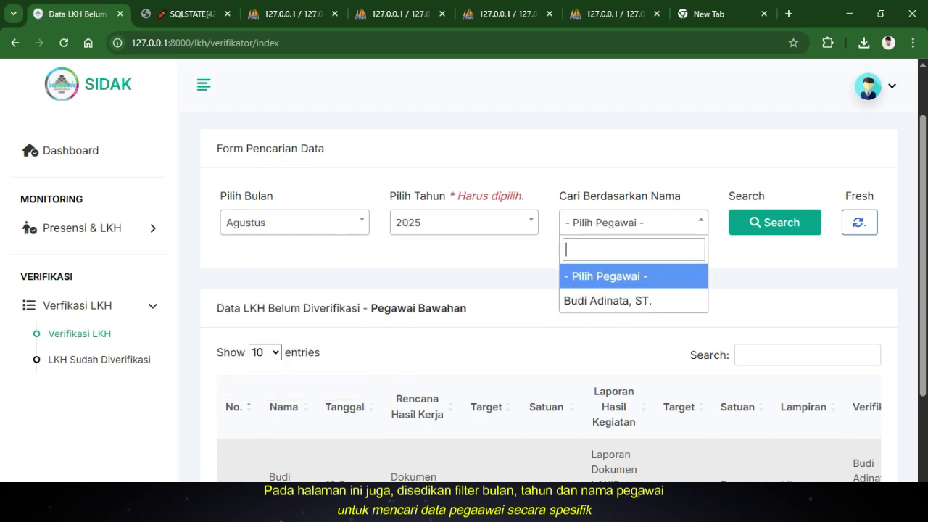
key(Down)
key(Return)
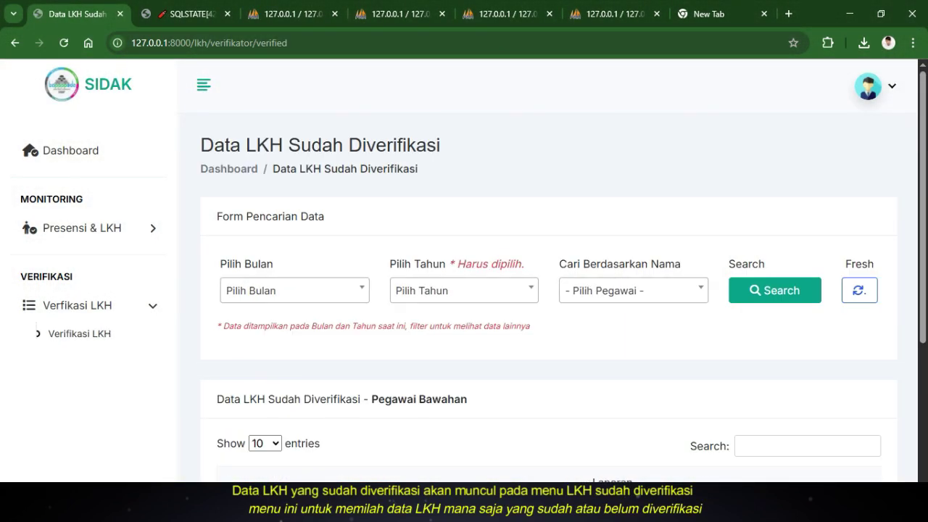
Scroll the verified LKH table to show the 15 Aug 2025 report's checked Status Laporan
scroll(549, 298, down, 2)
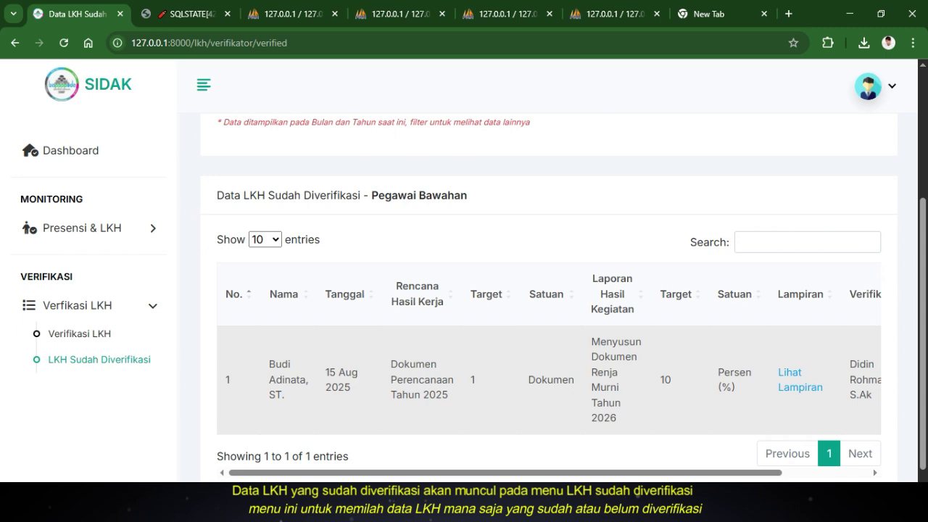
scroll(549, 354, right, 3)
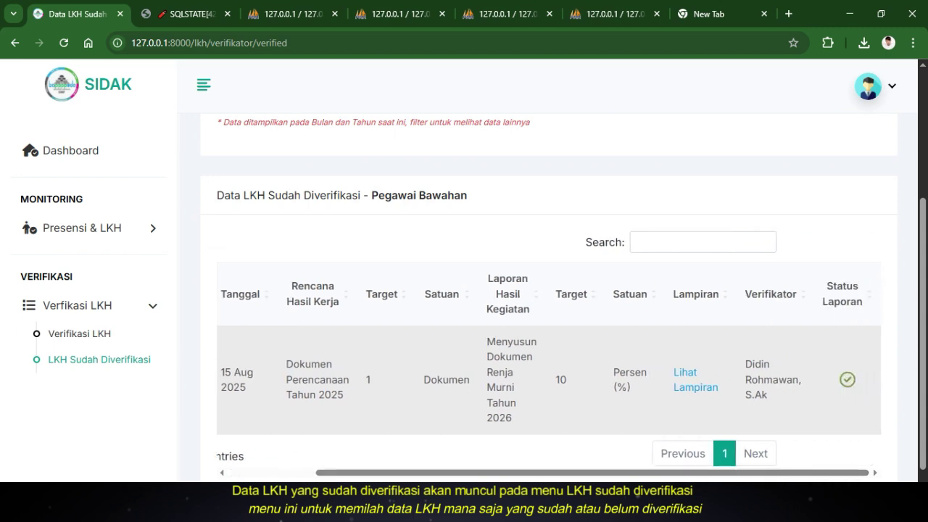